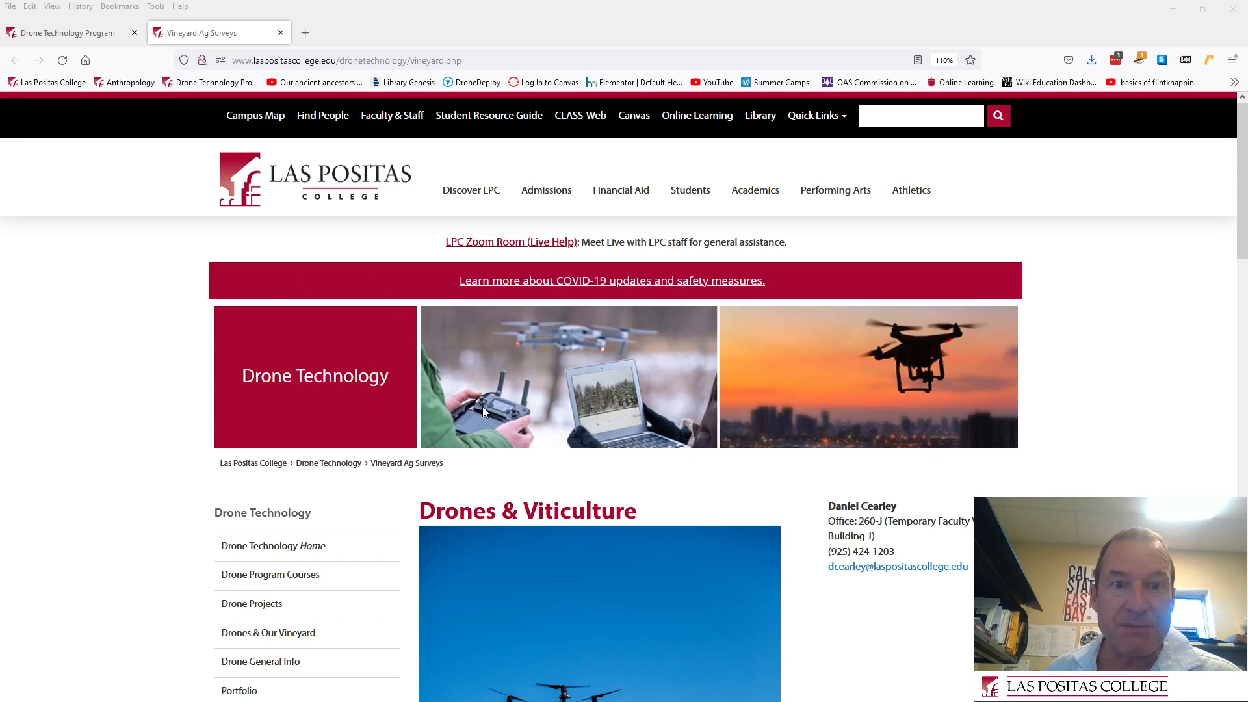
- Open the 2022 August NDVI data set from the Monthly Data Sets list in a new tab and show the NDVI folder's actions
scroll(483, 407, "down", 15)
scroll(483, 416, "down", 13)
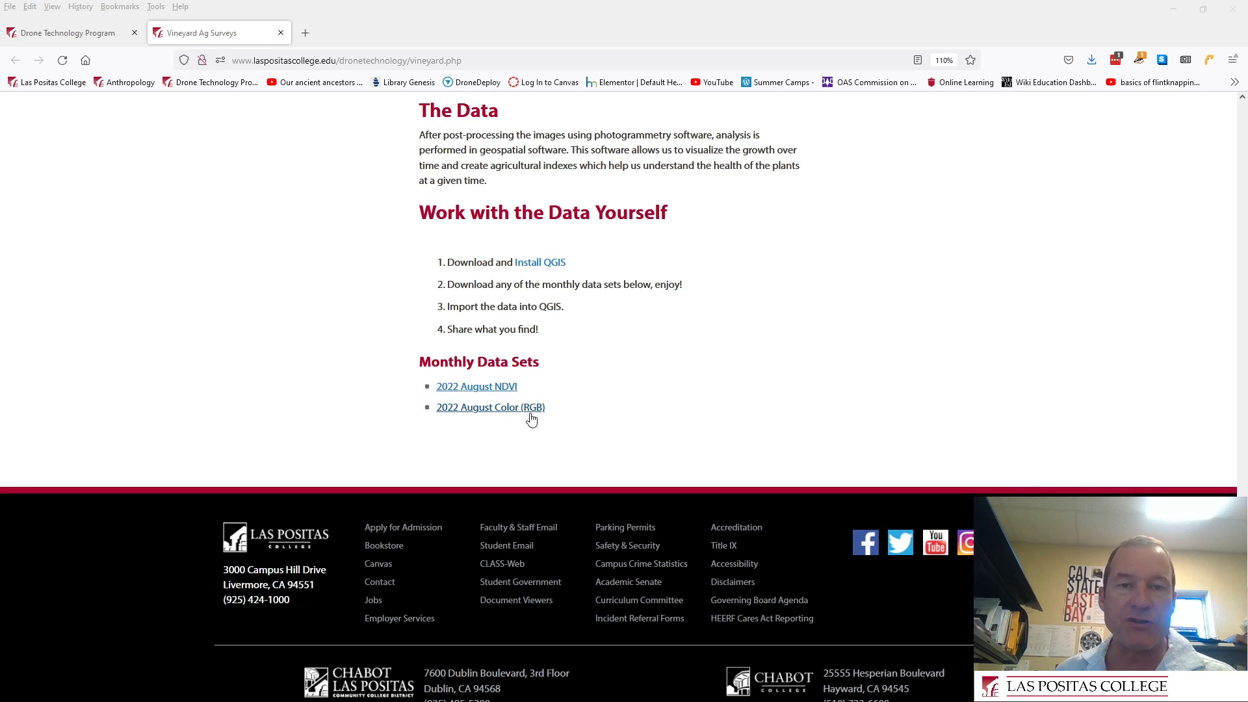
right_click(504, 388)
left_click(546, 396)
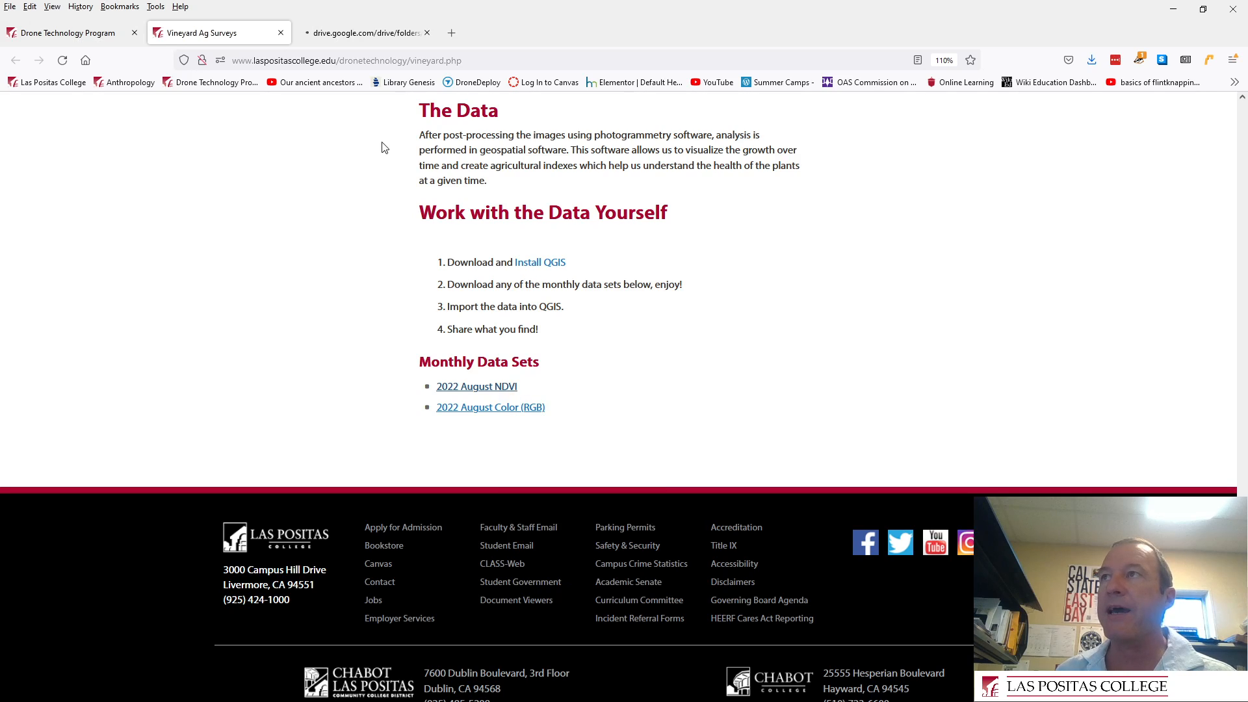
left_click(368, 33)
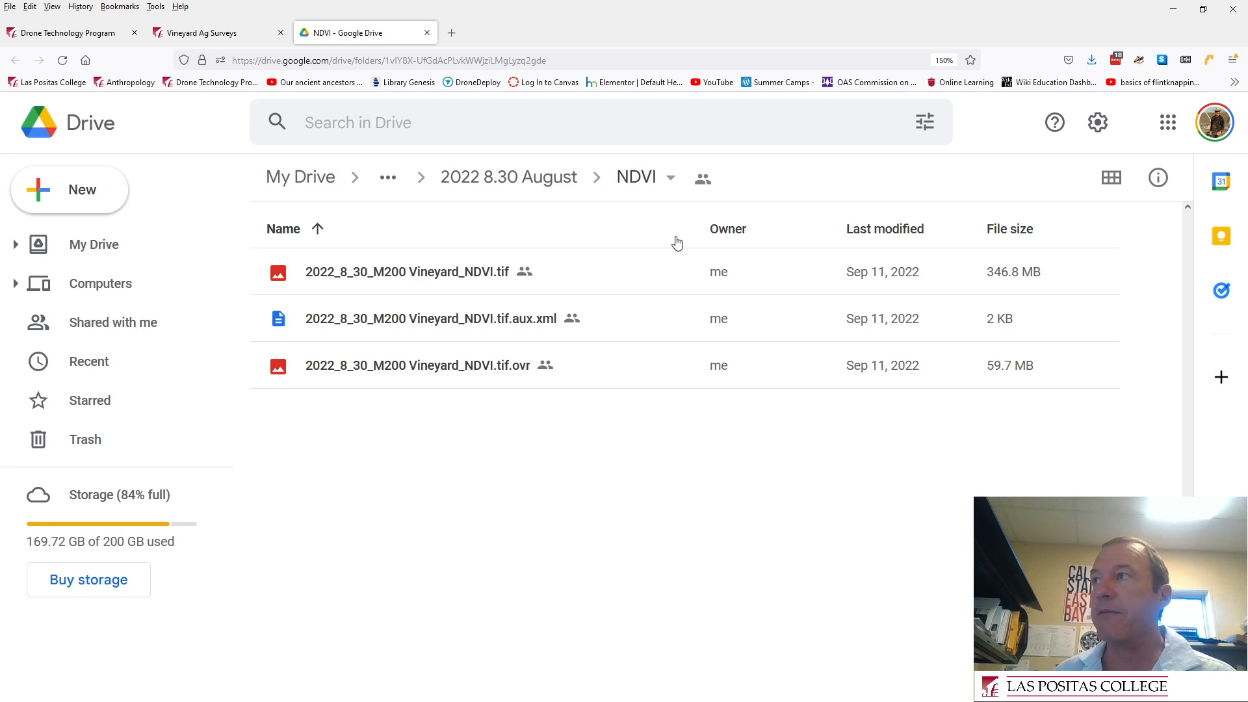
left_click(669, 188)
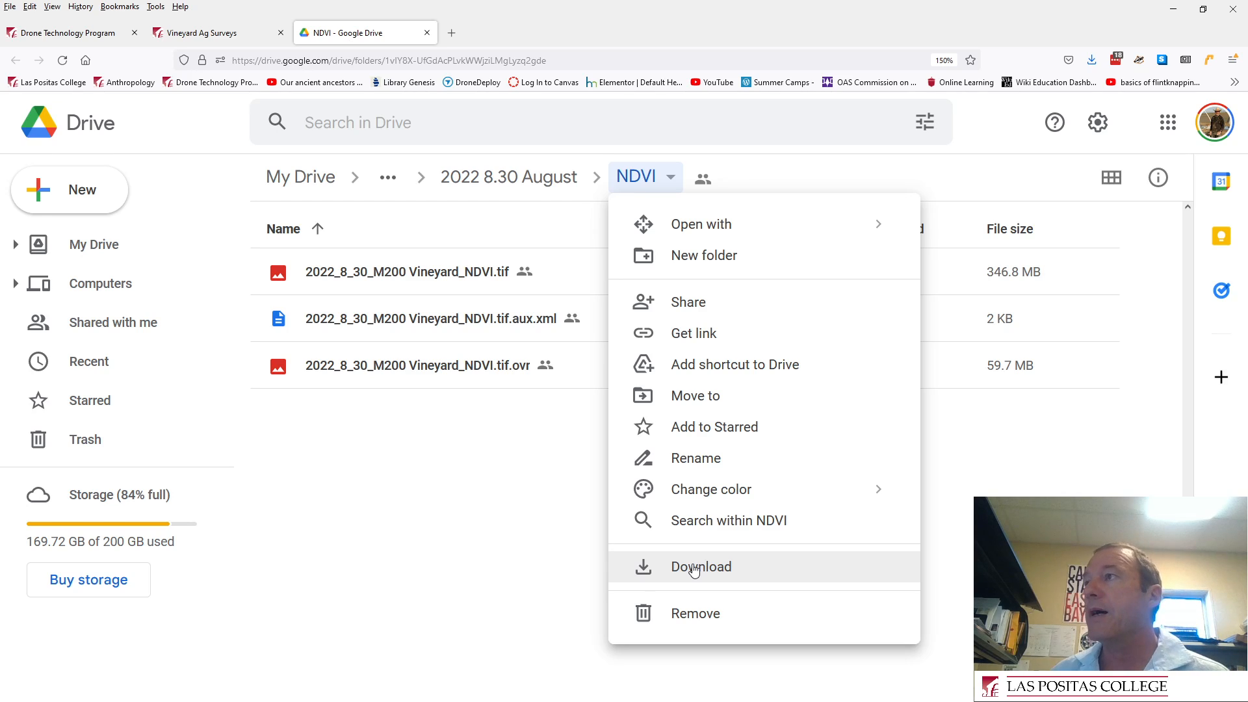
- Return to the Vineyard Ag Surveys page and open the Install QGIS link in a new tab
left_click(202, 33)
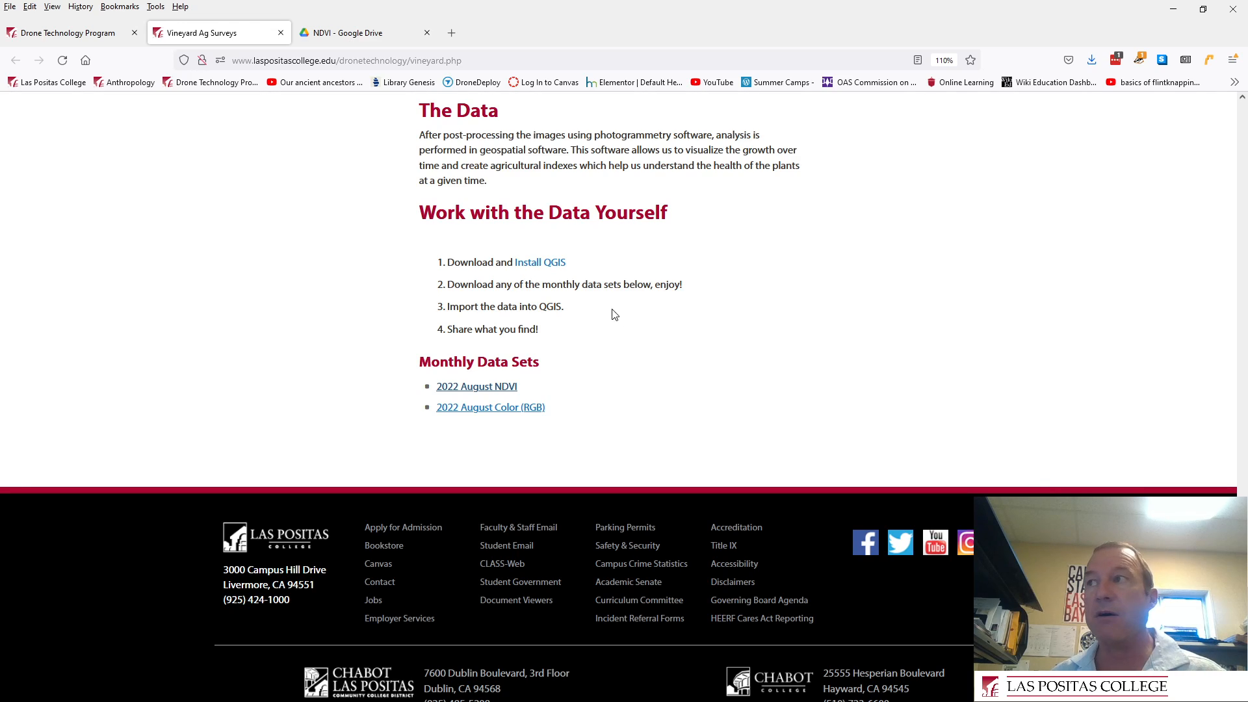
right_click(545, 266)
left_click(572, 280)
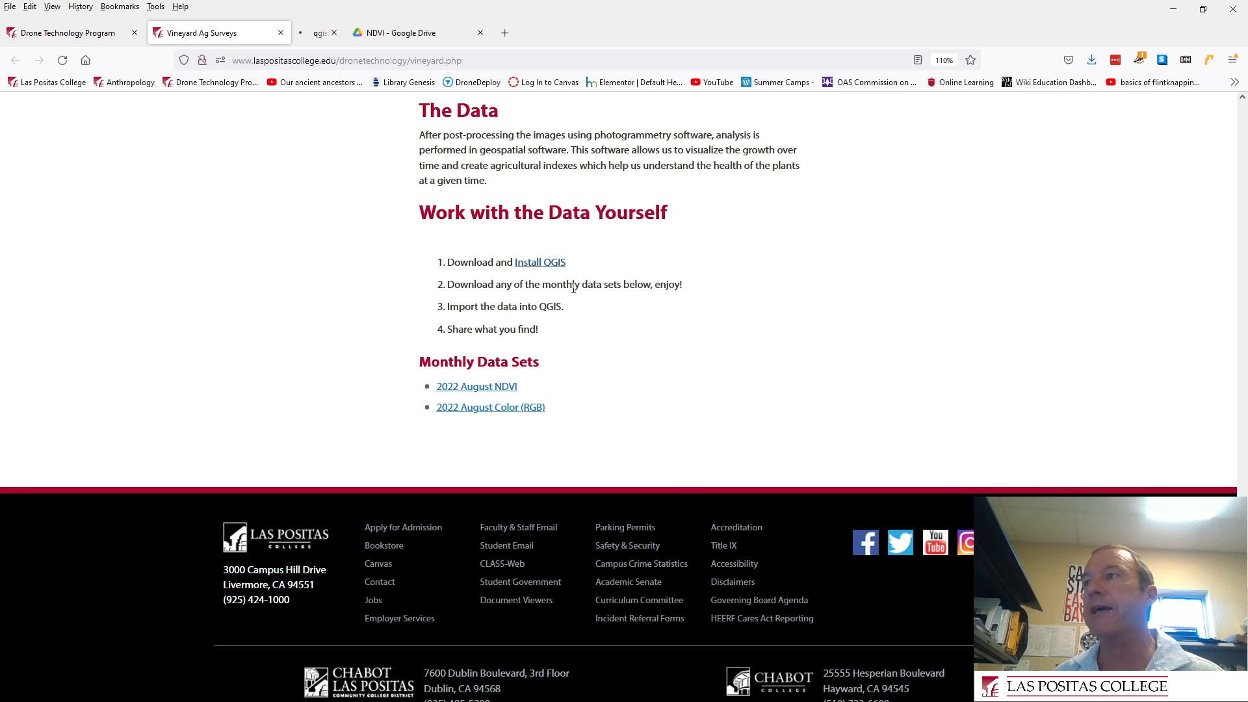
left_click(368, 37)
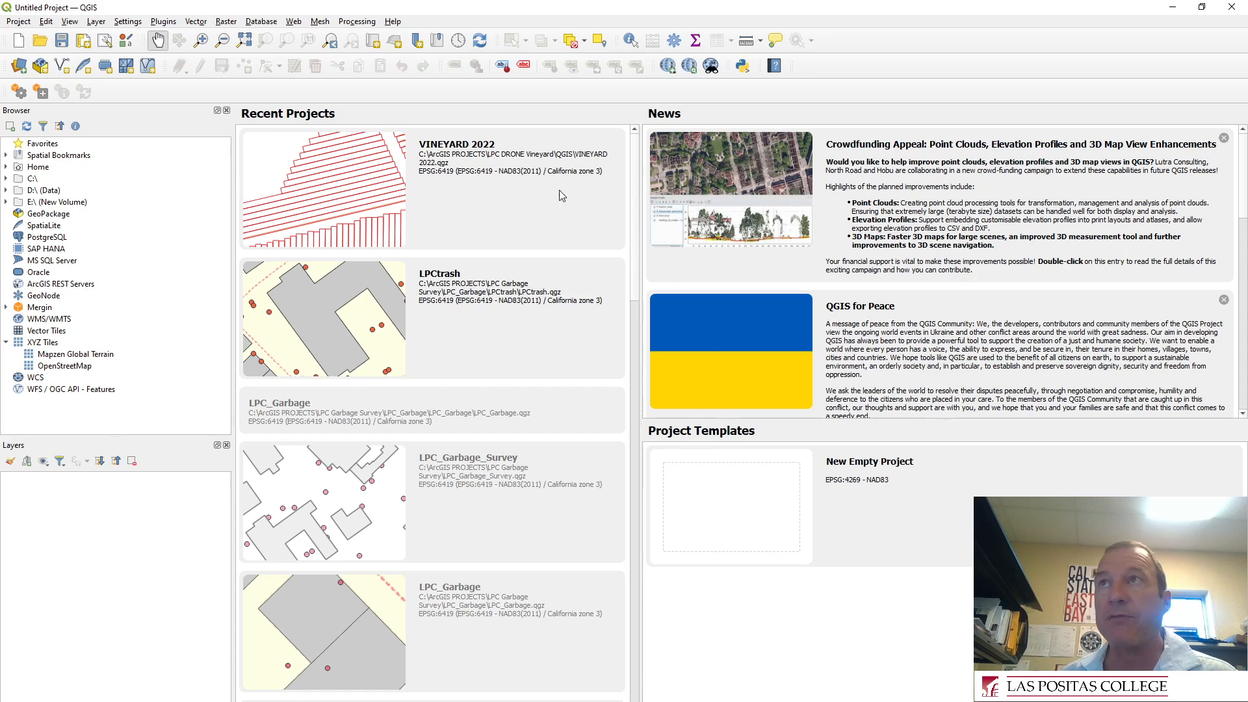
- Switch to QGIS and create a new empty project
left_click(18, 21)
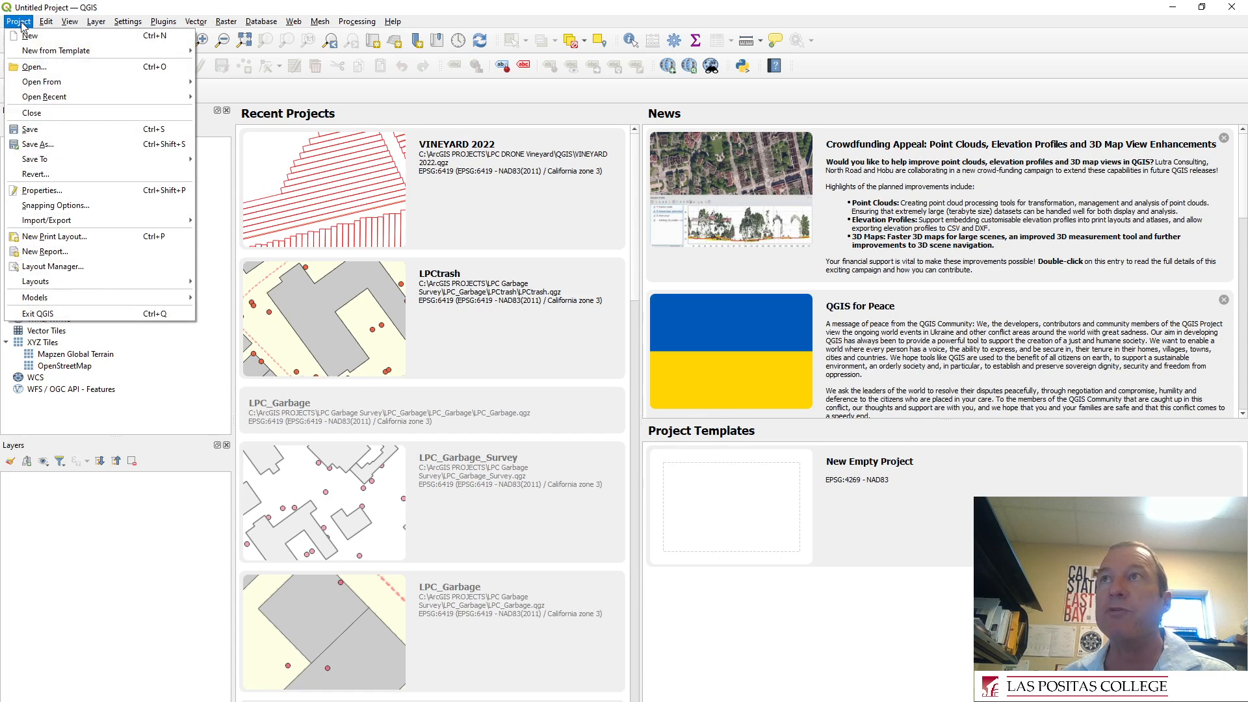
left_click(29, 36)
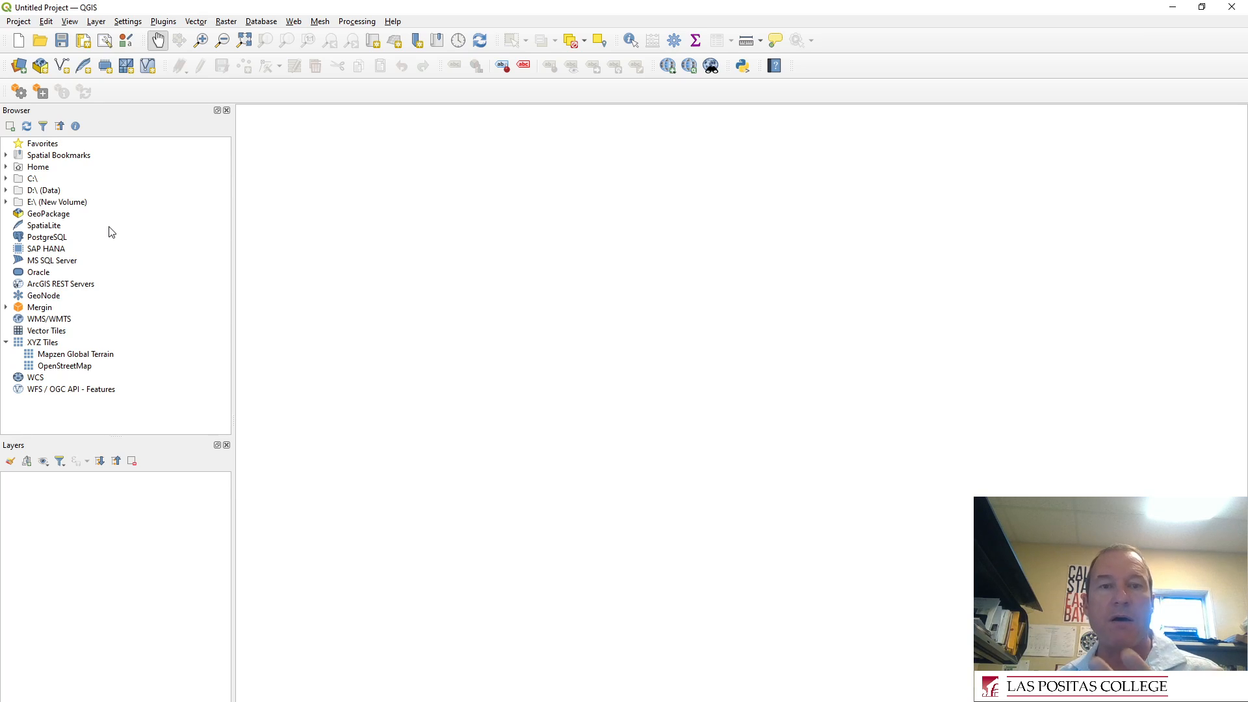
- Browse the C: drive to the desktop's RASTER folder and add 2022_8_30_RBG.tif to the map
left_click(6, 179)
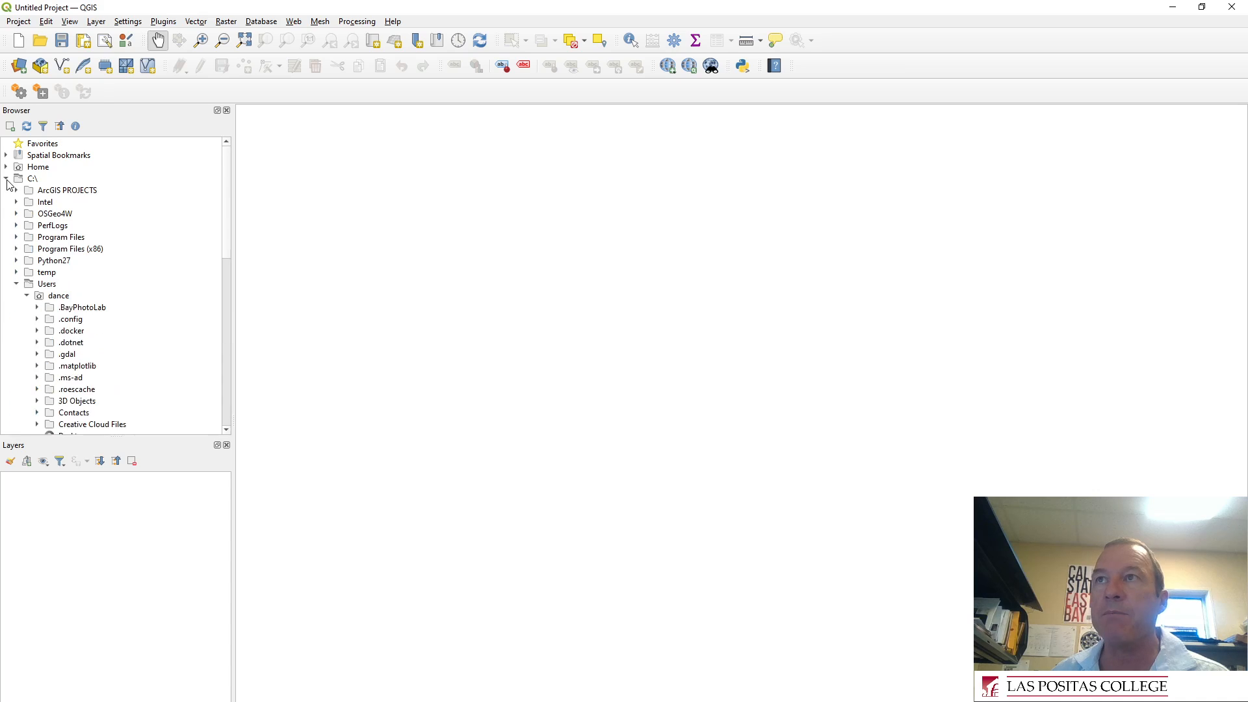
left_click(17, 285)
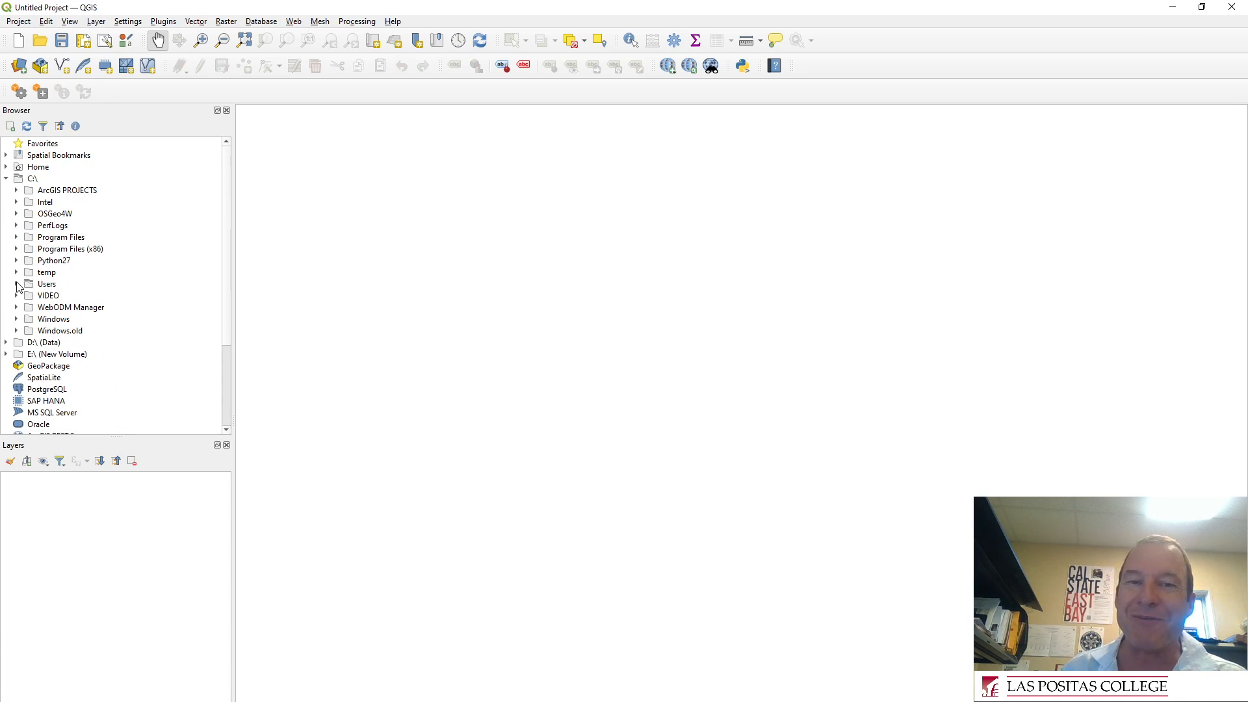
left_click(17, 285)
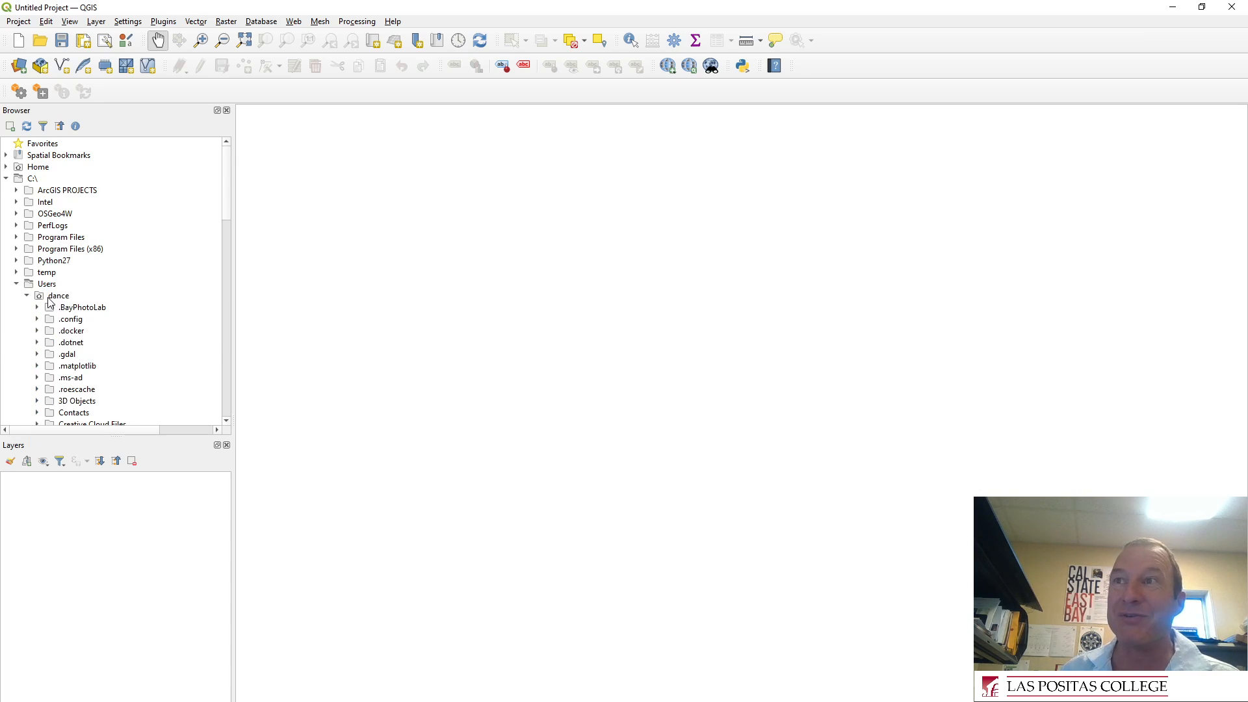
scroll(56, 302, "down", 4)
scroll(55, 301, "down", 2)
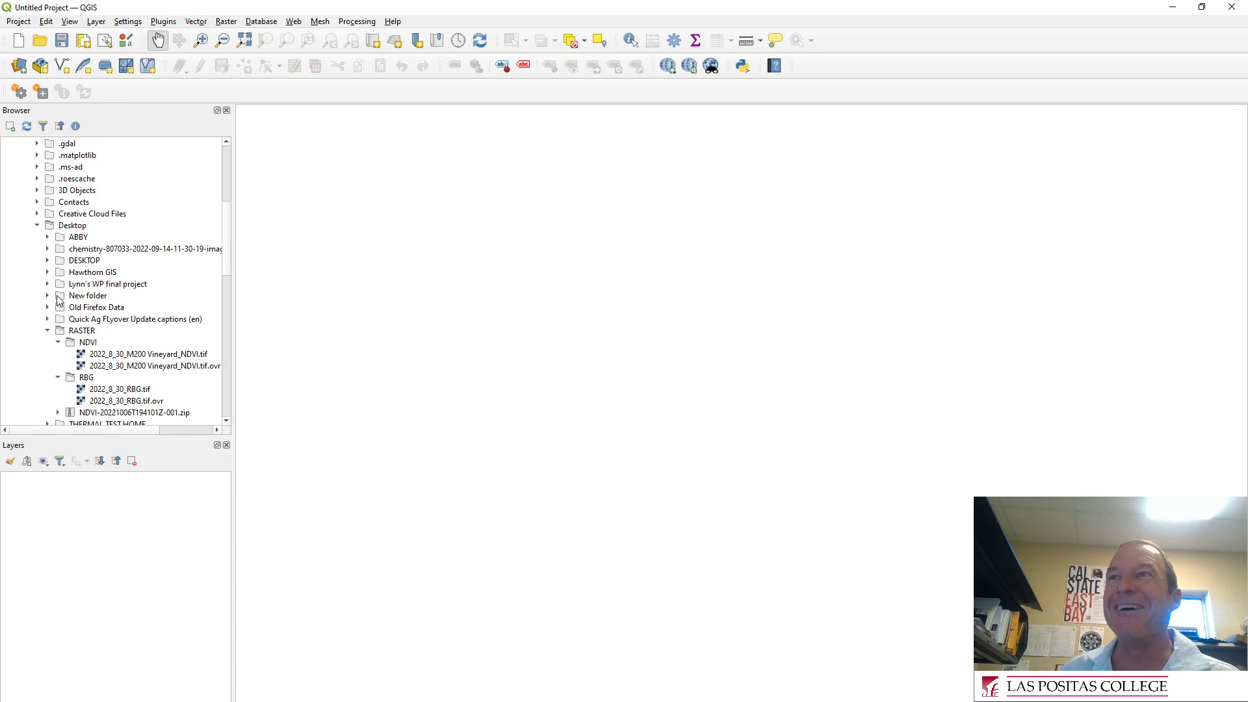
left_click(52, 229)
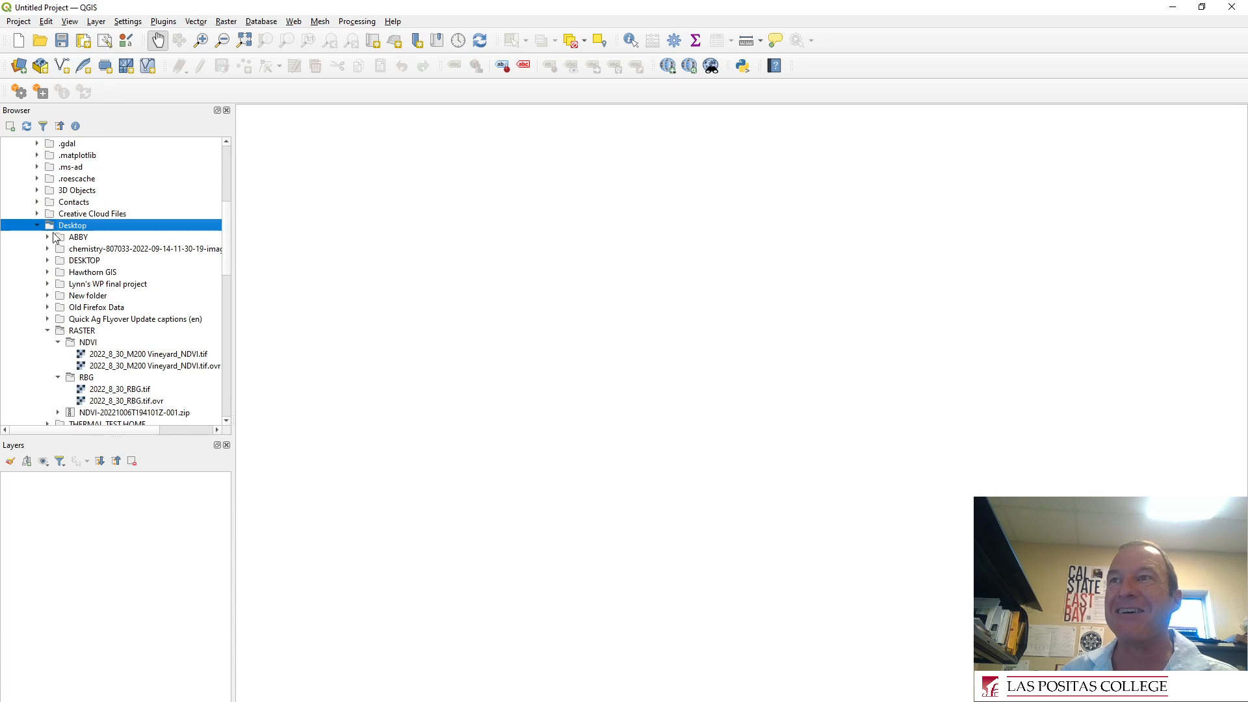
left_click(65, 333)
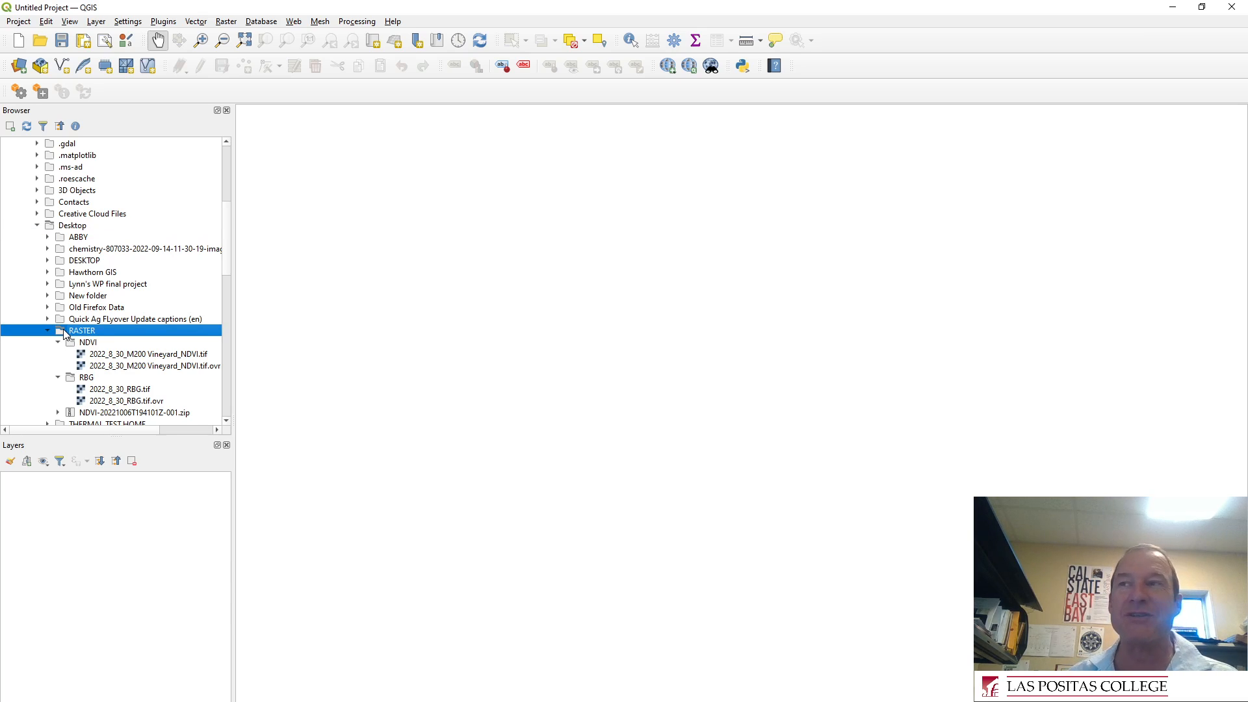
scroll(65, 333, "down", 2)
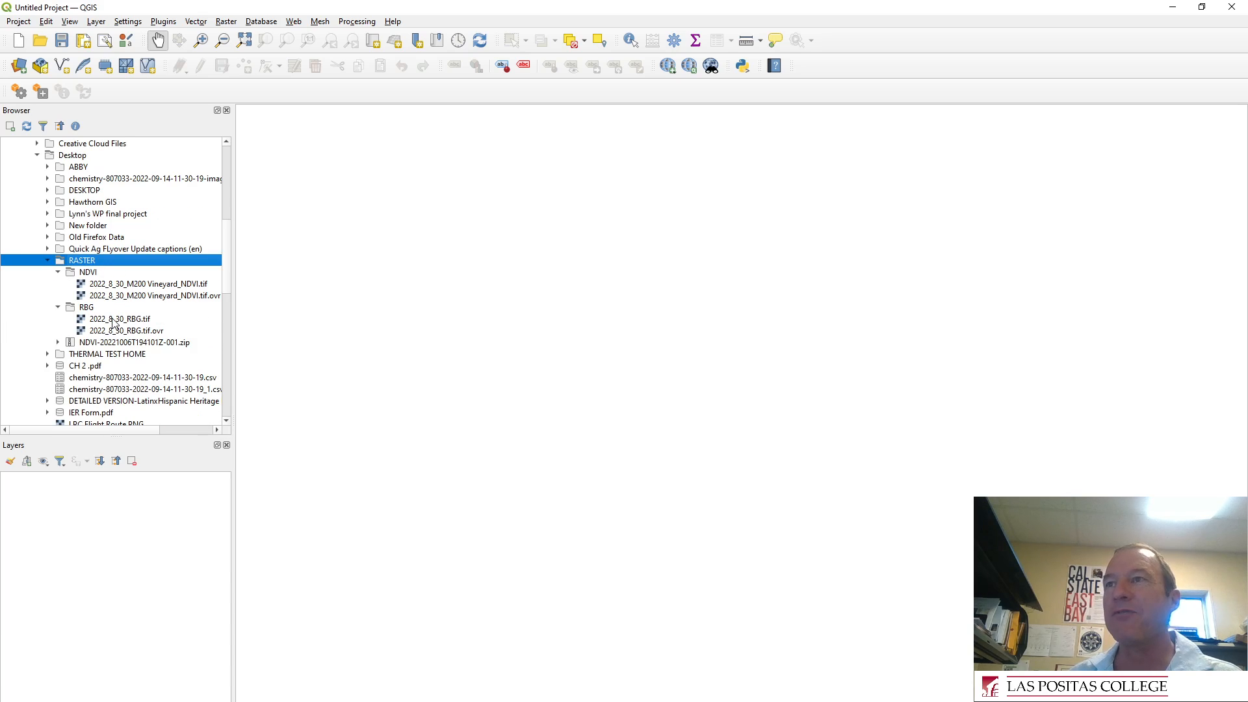
left_click(113, 322)
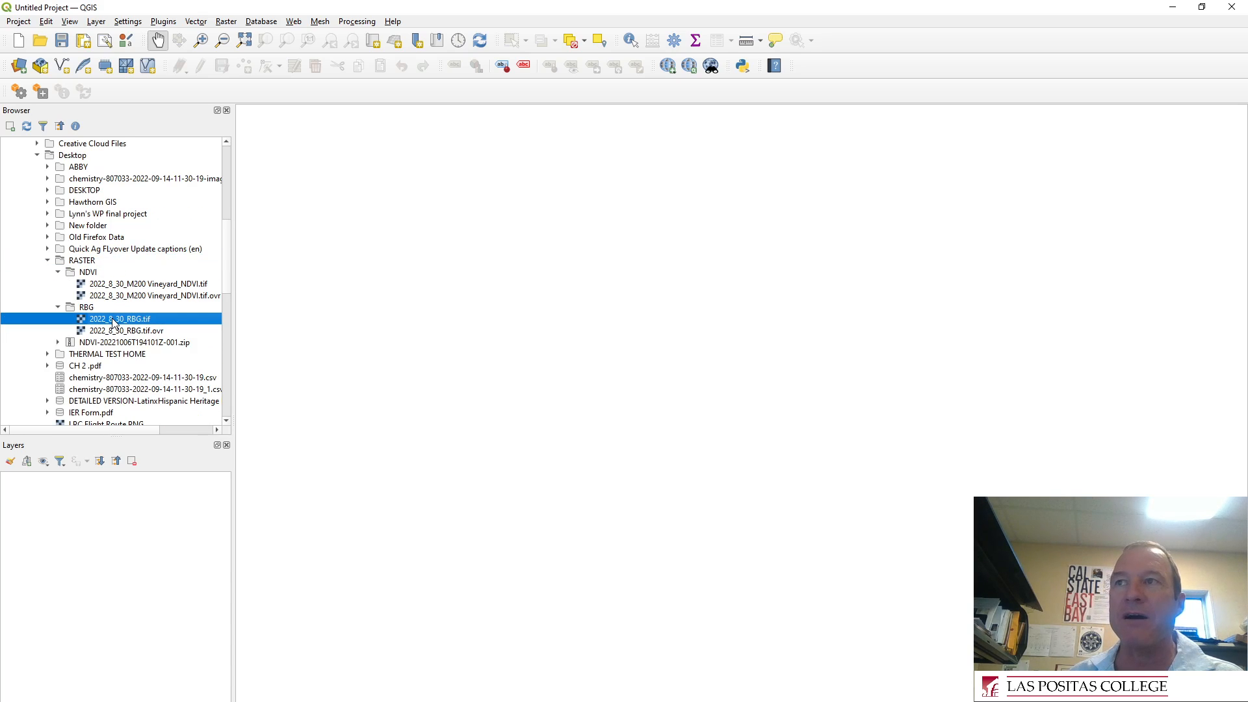
left_click_drag(115, 321, 490, 340)
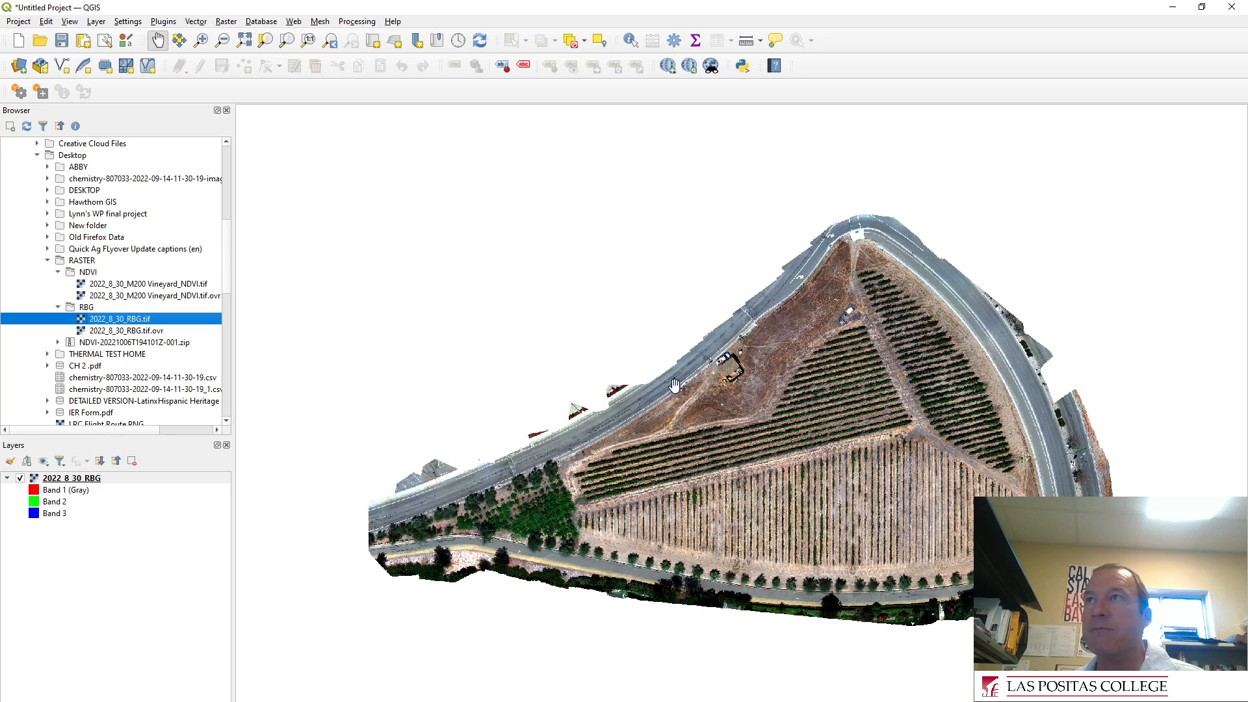
- Examine the vineyard's color imagery, both close up along the vine rows and as a whole
left_click_drag(740, 419, 626, 334)
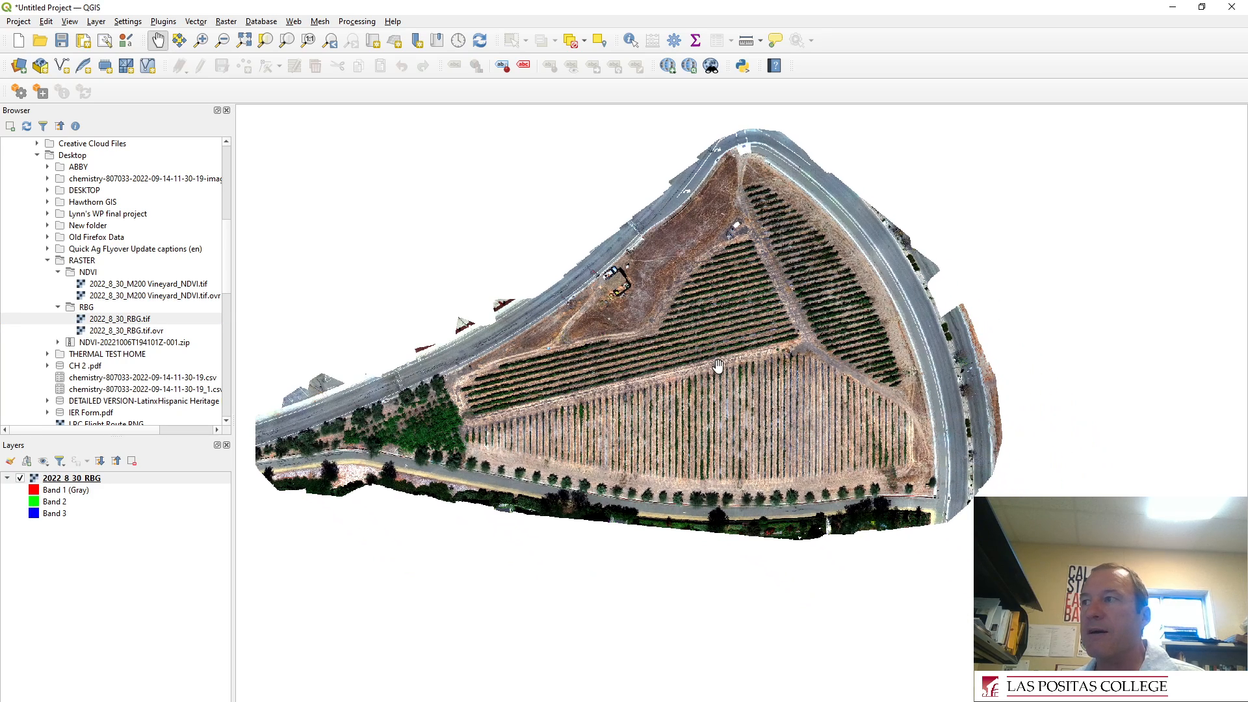
left_click_drag(678, 368, 698, 362)
scroll(614, 379, "up", 5)
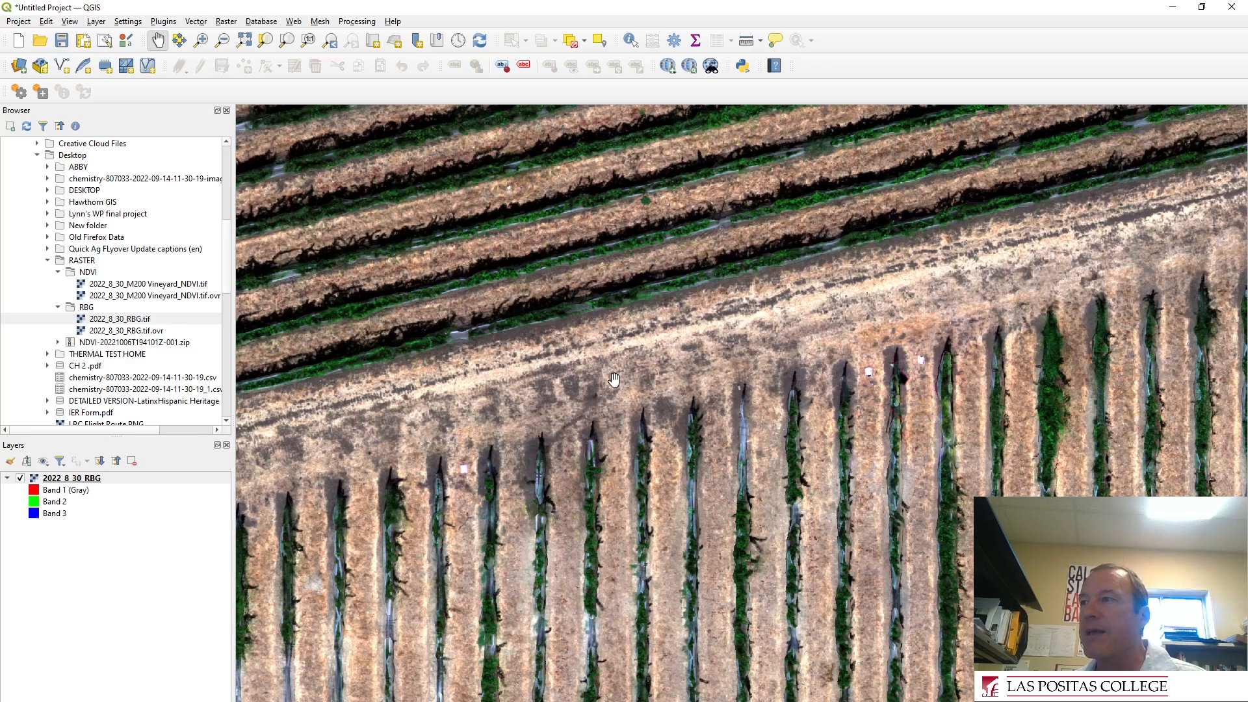
scroll(615, 379, "down", 5)
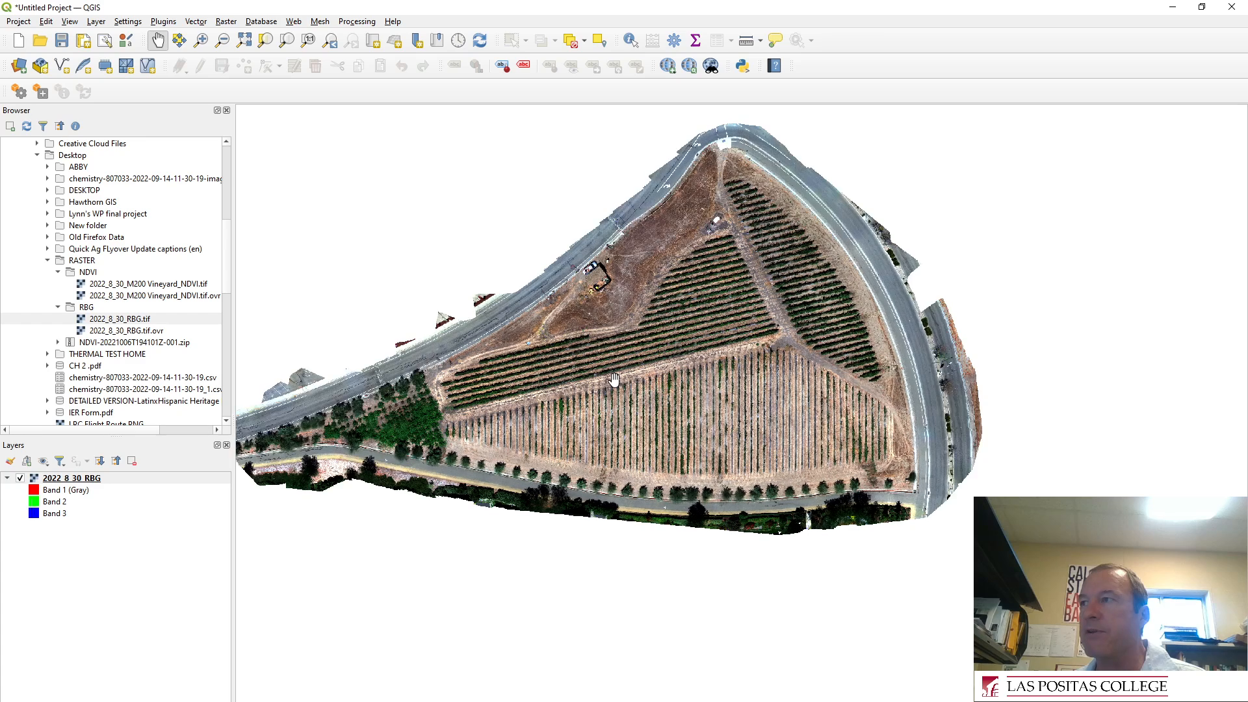
left_click_drag(596, 391, 602, 392)
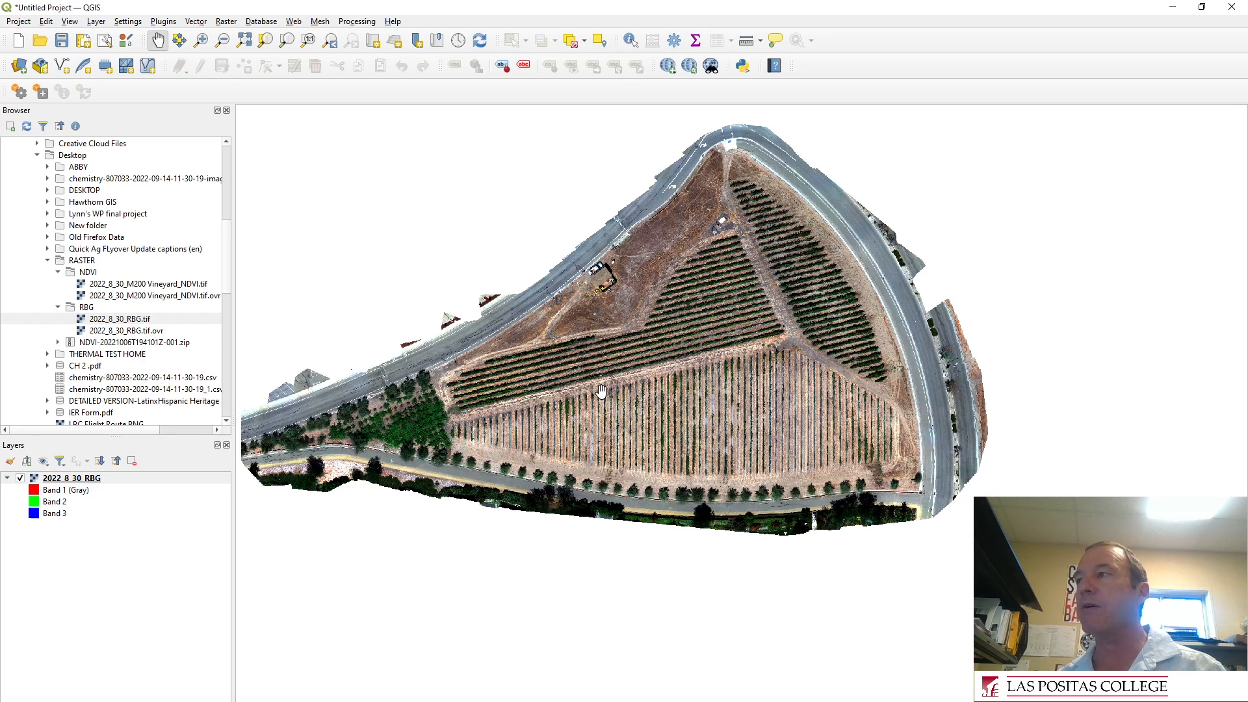
scroll(507, 413, "up", 3)
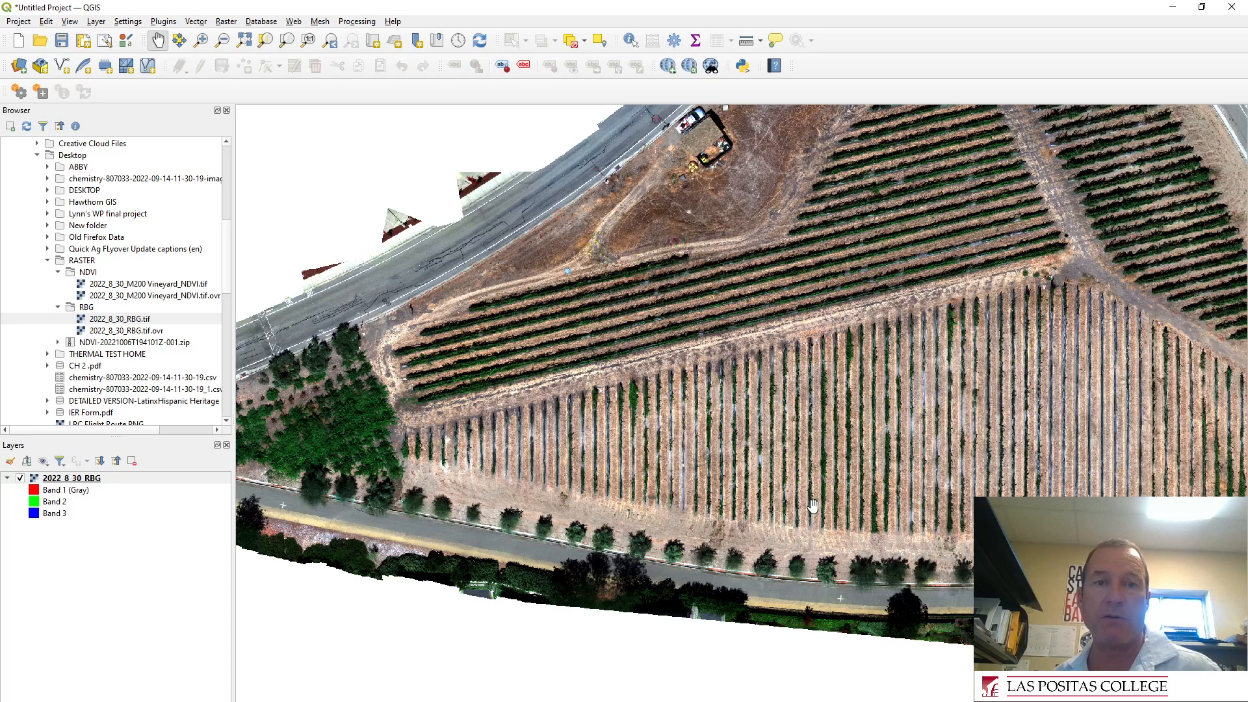
scroll(813, 503, "down", 3)
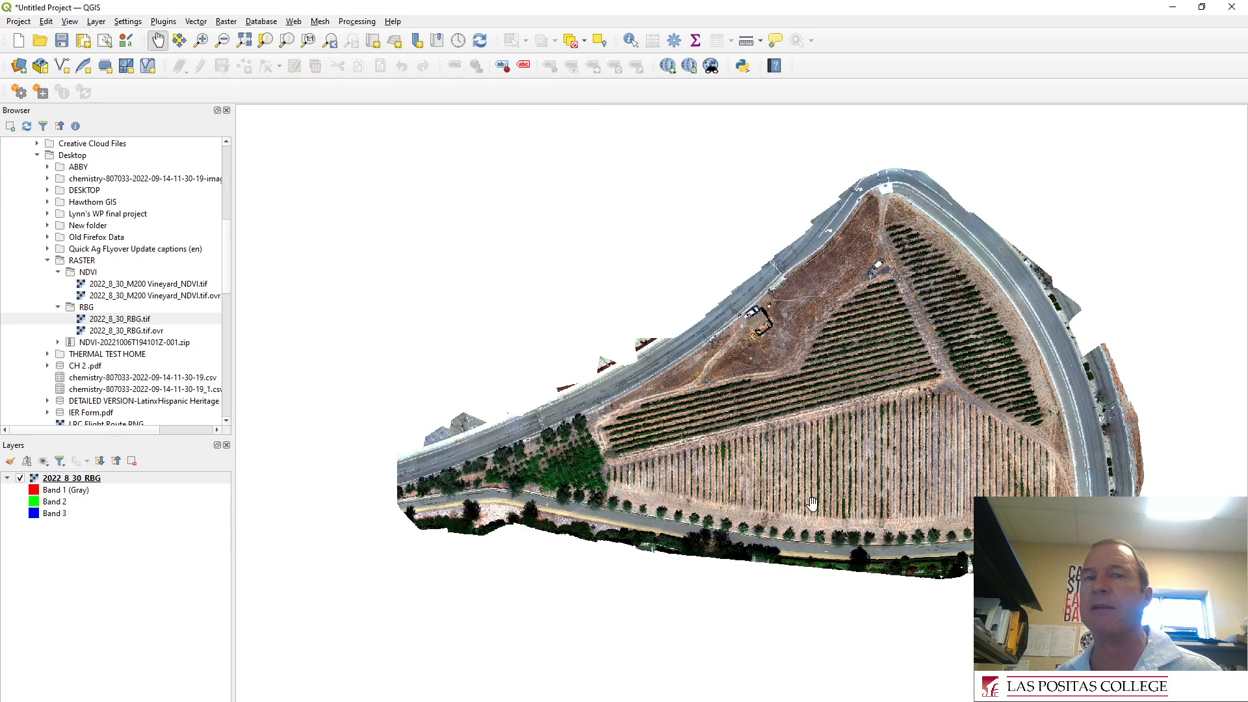
left_click_drag(847, 484, 734, 486)
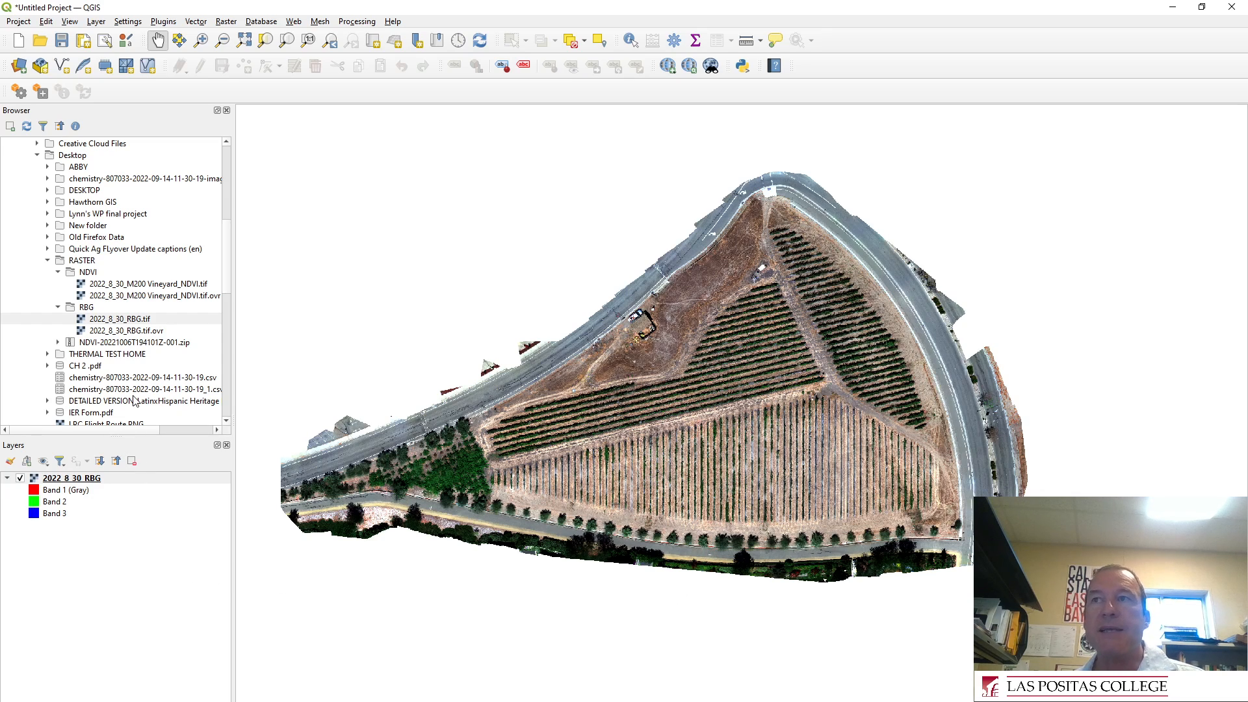
- Add 2022_8_30_M200 Vineyard_NDVI.tif from the NDVI folder to the map and expand its legend
left_click(144, 286)
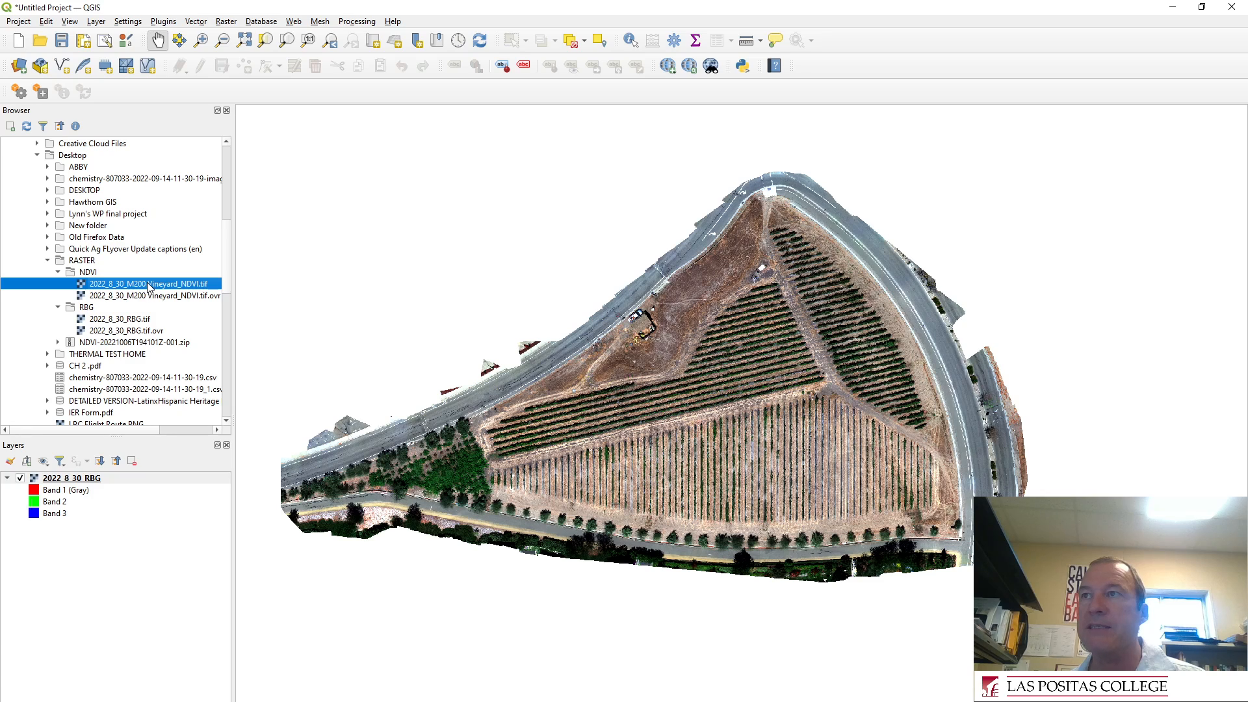
left_click_drag(151, 286, 376, 326)
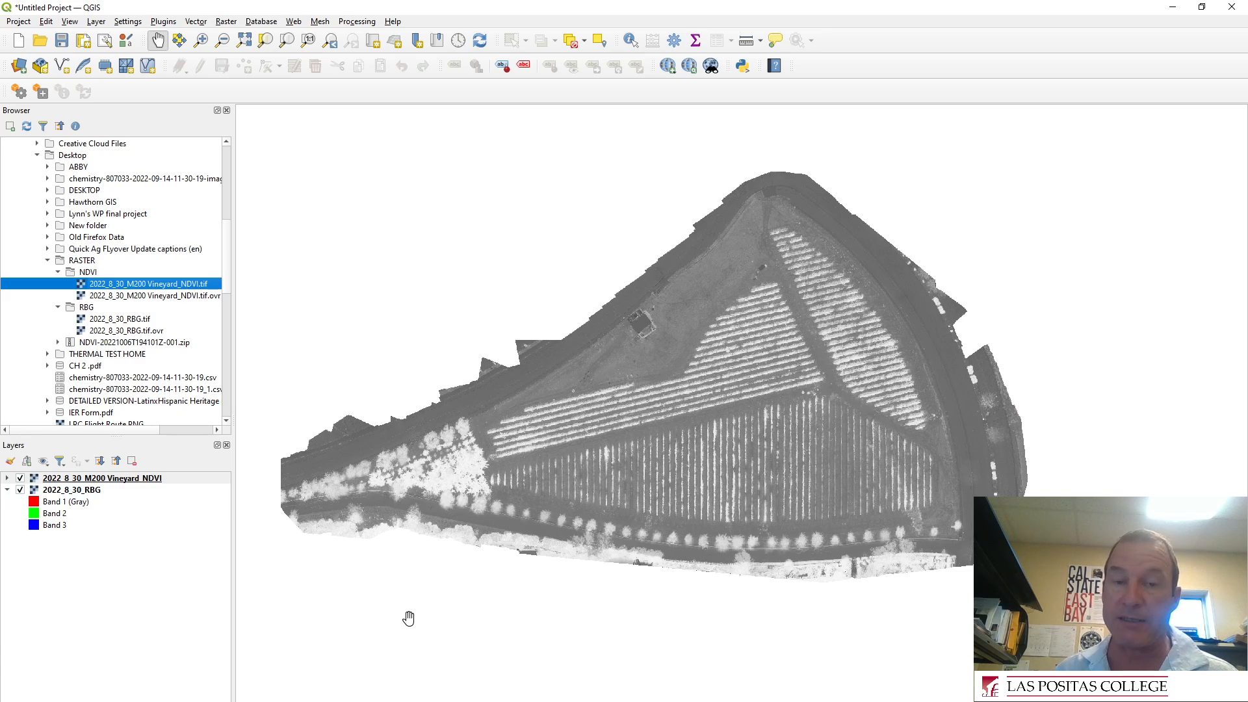
left_click(8, 479)
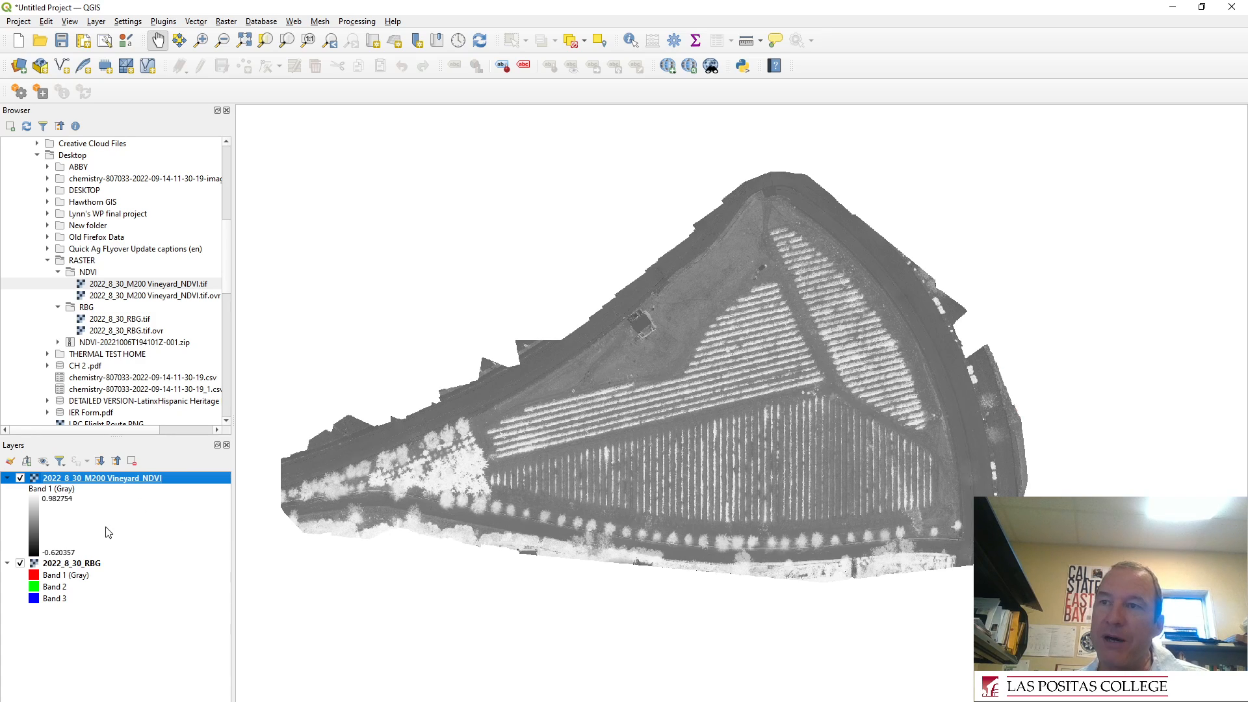
- Open the NDVI layer's properties, review its information and source, and set the symbology render type to Singleband pseudocolor
right_click(78, 480)
double_click(66, 478)
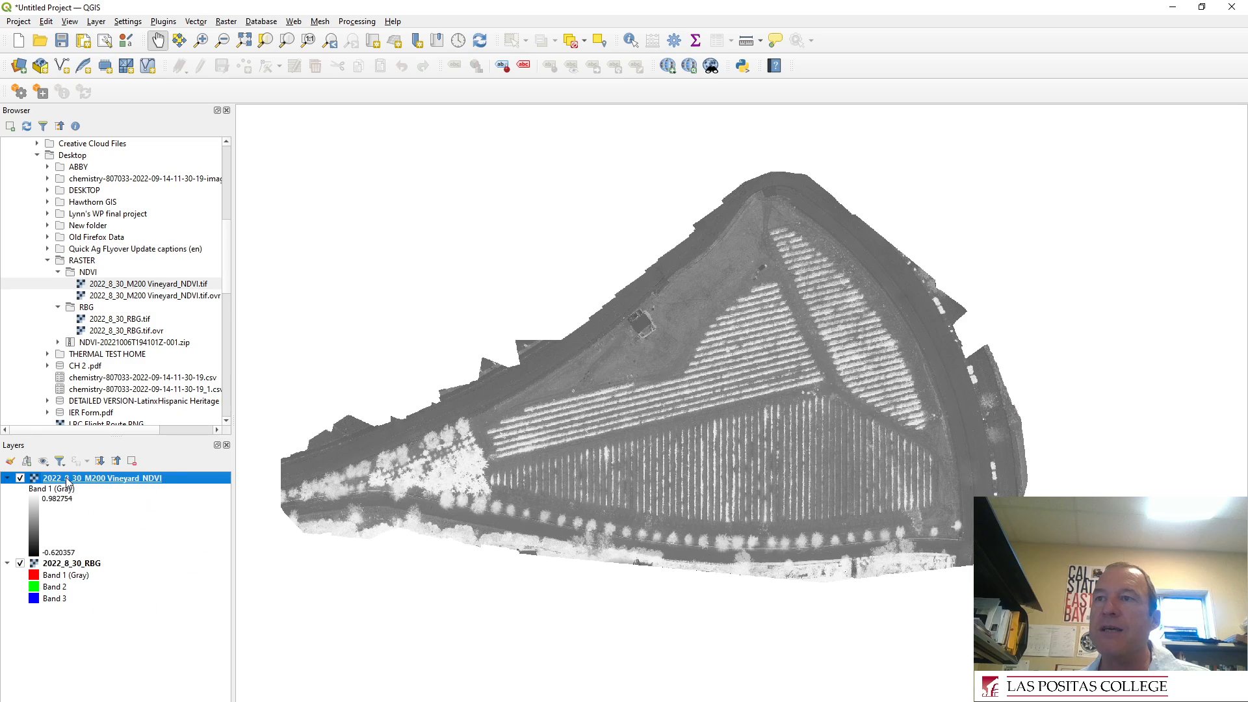
left_click_drag(290, 65, 671, 91)
left_click(364, 131)
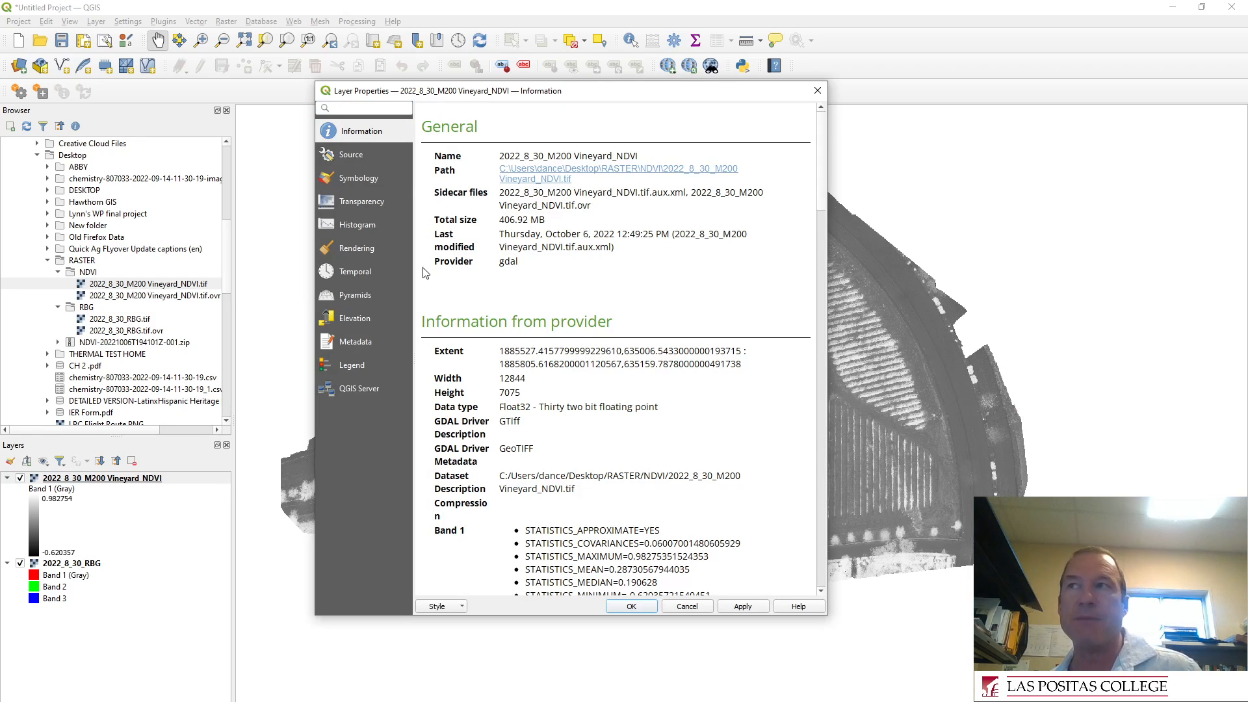
left_click(351, 184)
left_click(352, 158)
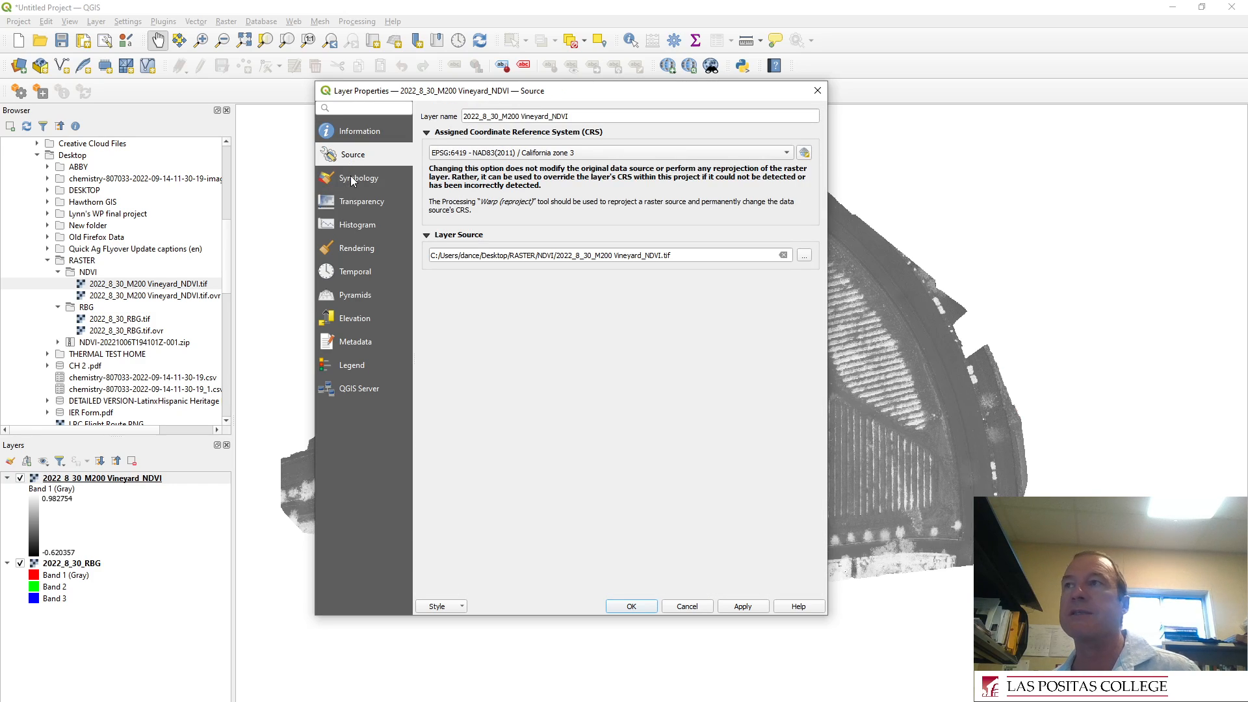
left_click(349, 175)
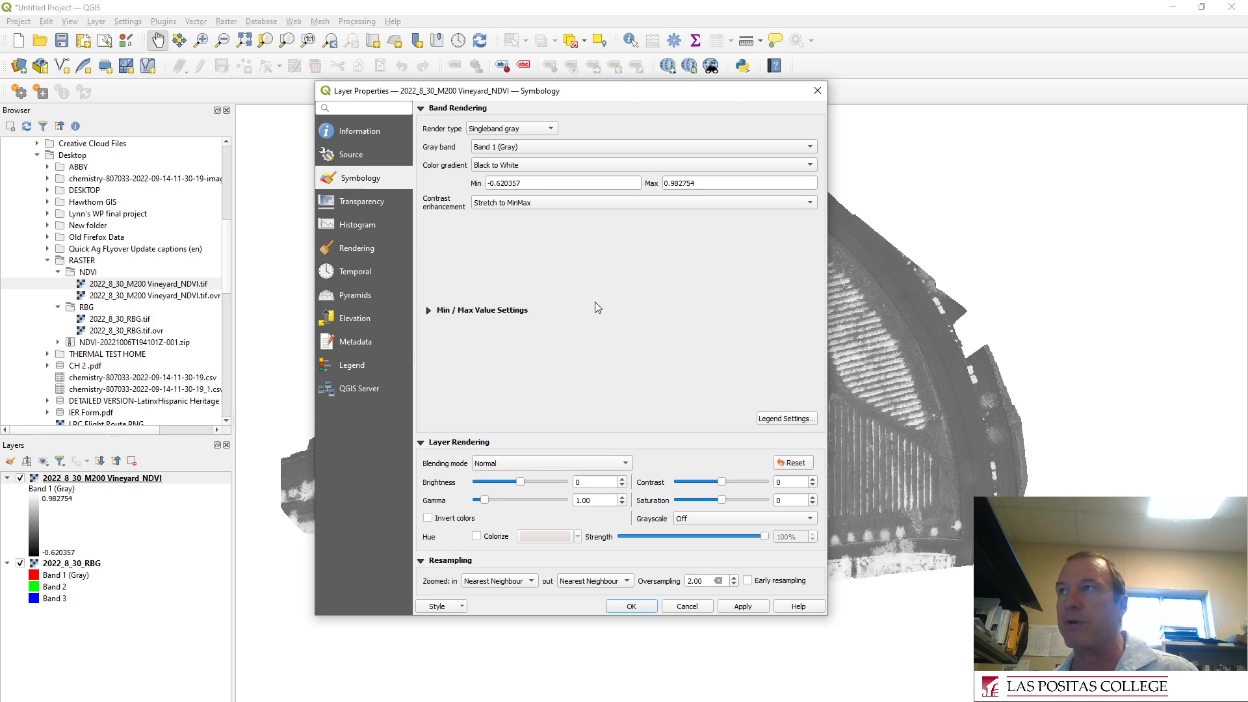
left_click(524, 130)
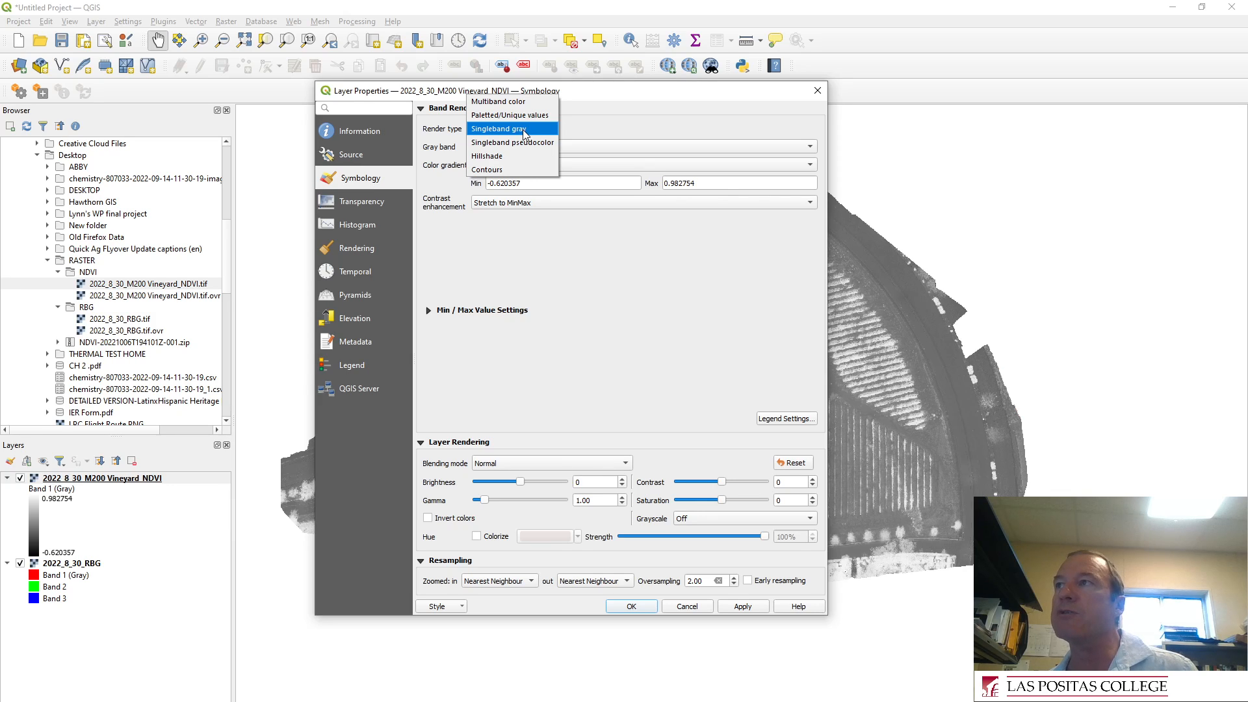
left_click(522, 142)
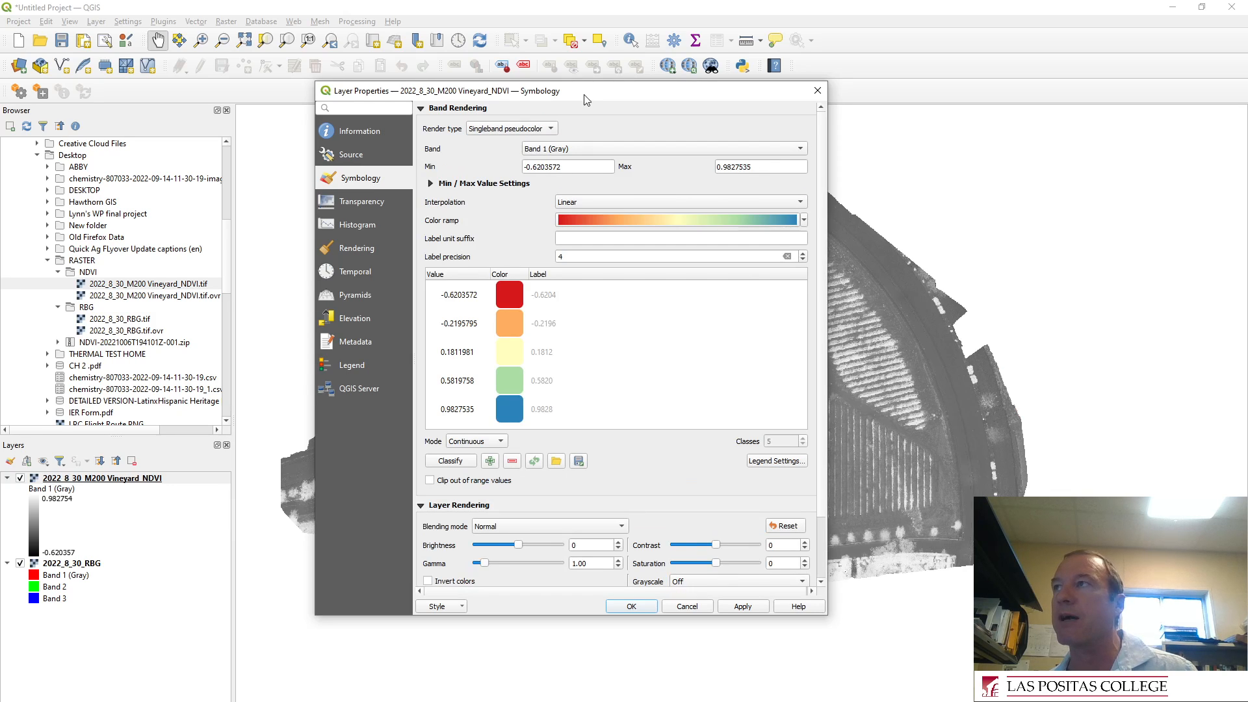
- Choose the Spectral color ramp for the NDVI layer, apply it, and close the layer properties
left_click_drag(520, 90, 221, 85)
left_click(504, 215)
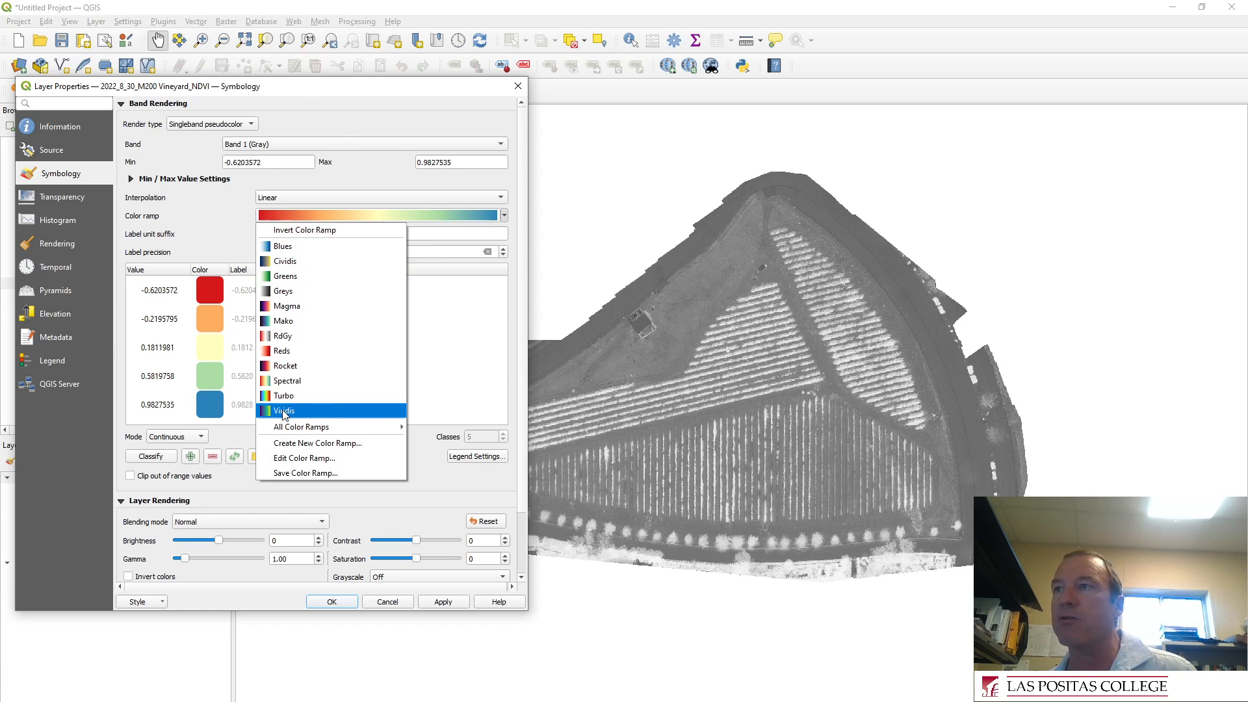
left_click(293, 384)
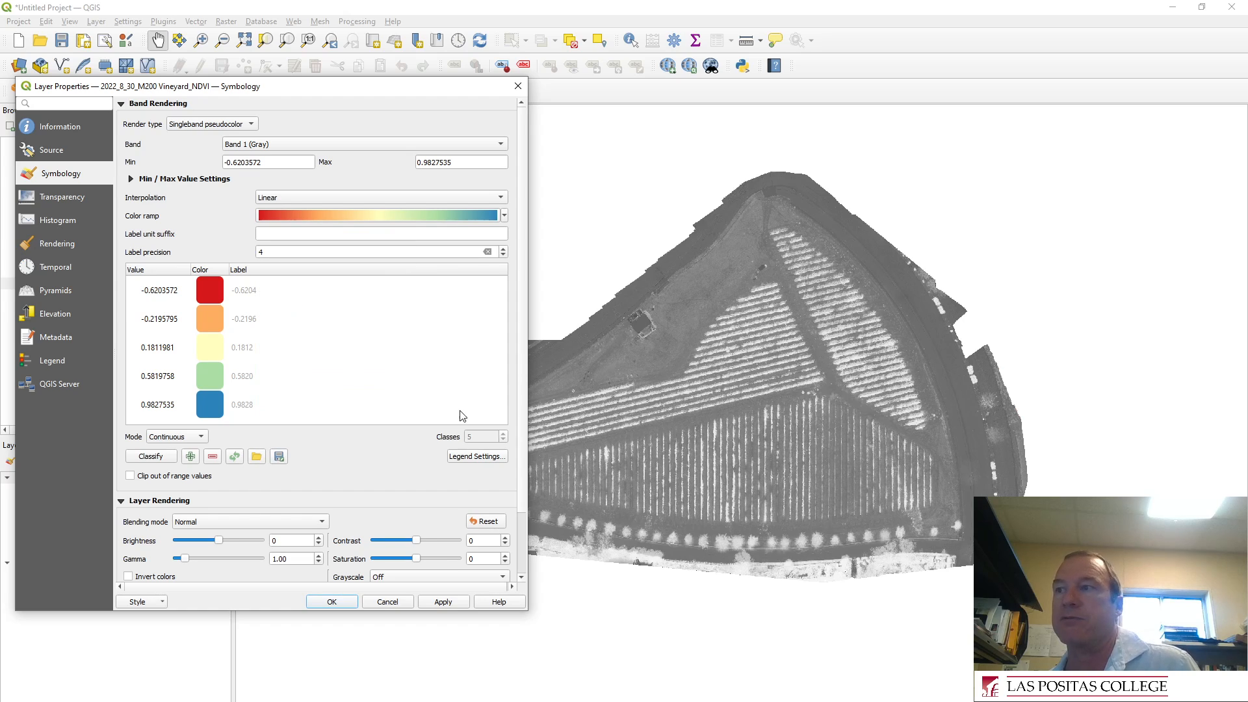
left_click(443, 602)
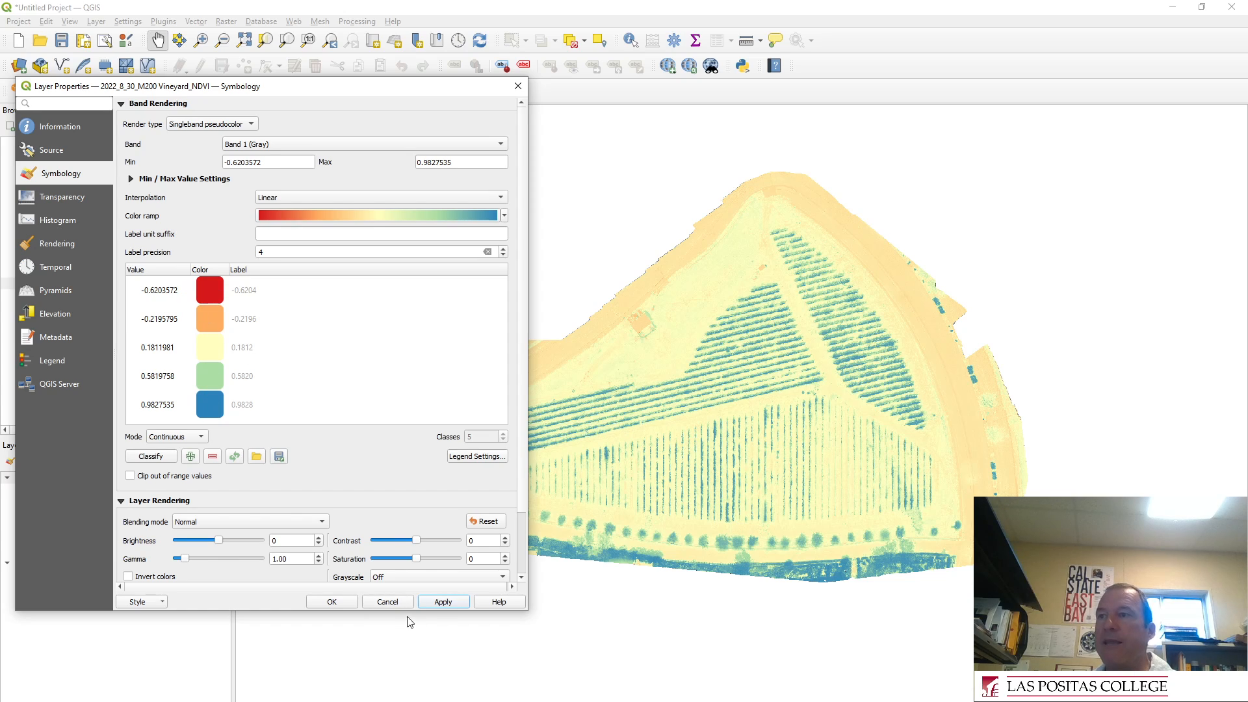
left_click(345, 604)
scroll(714, 459, "up", 4)
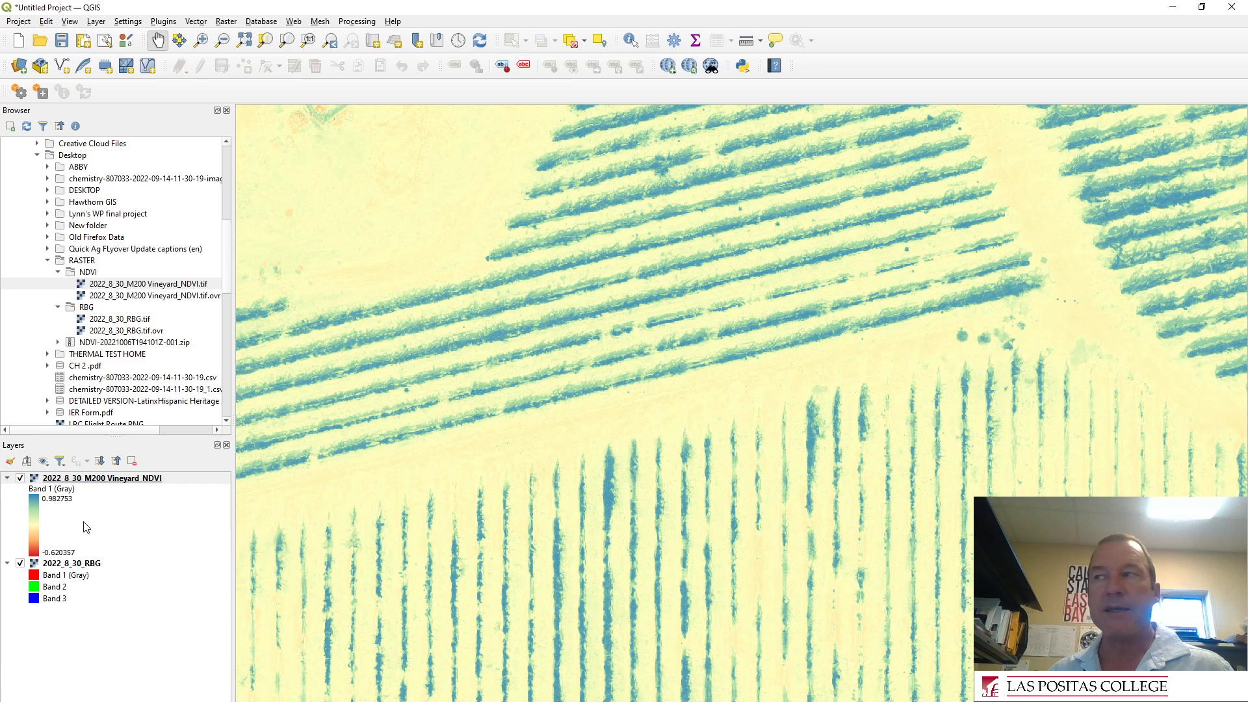
- Reopen the NDVI layer's symbology, change the classification mode to Equal Interval, and apply it
left_click(123, 481)
double_click(124, 481)
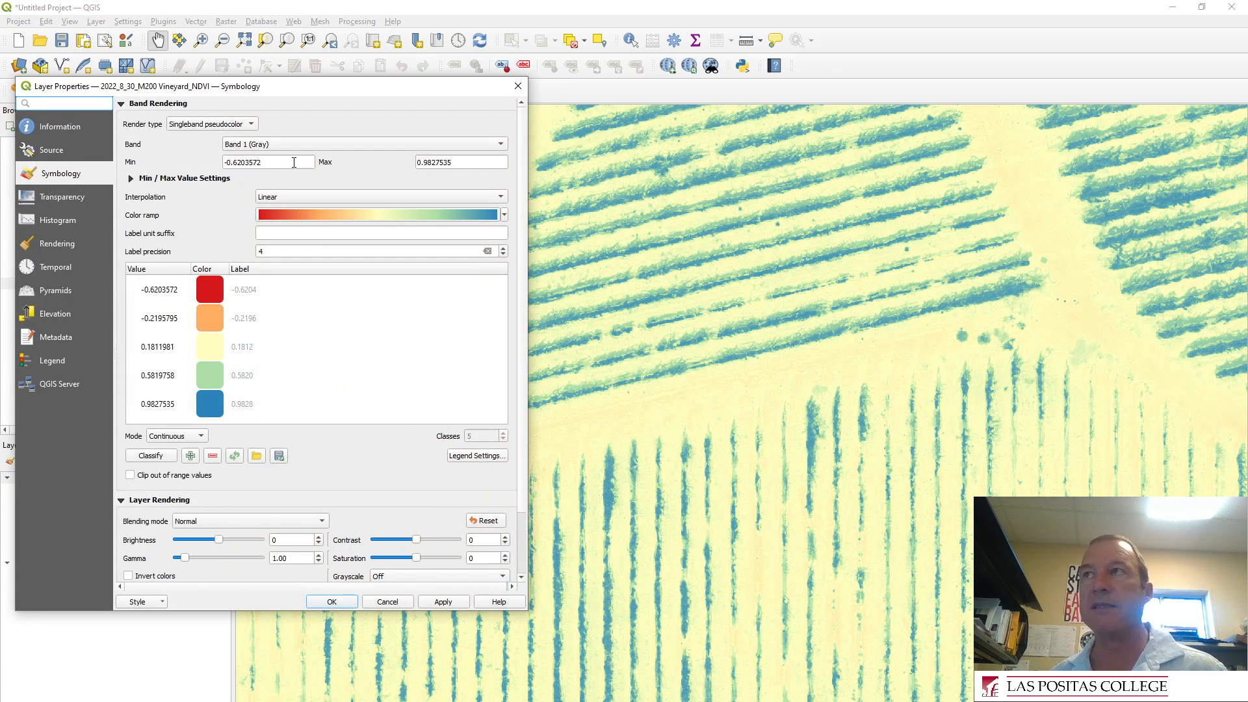
left_click_drag(296, 89, 454, 46)
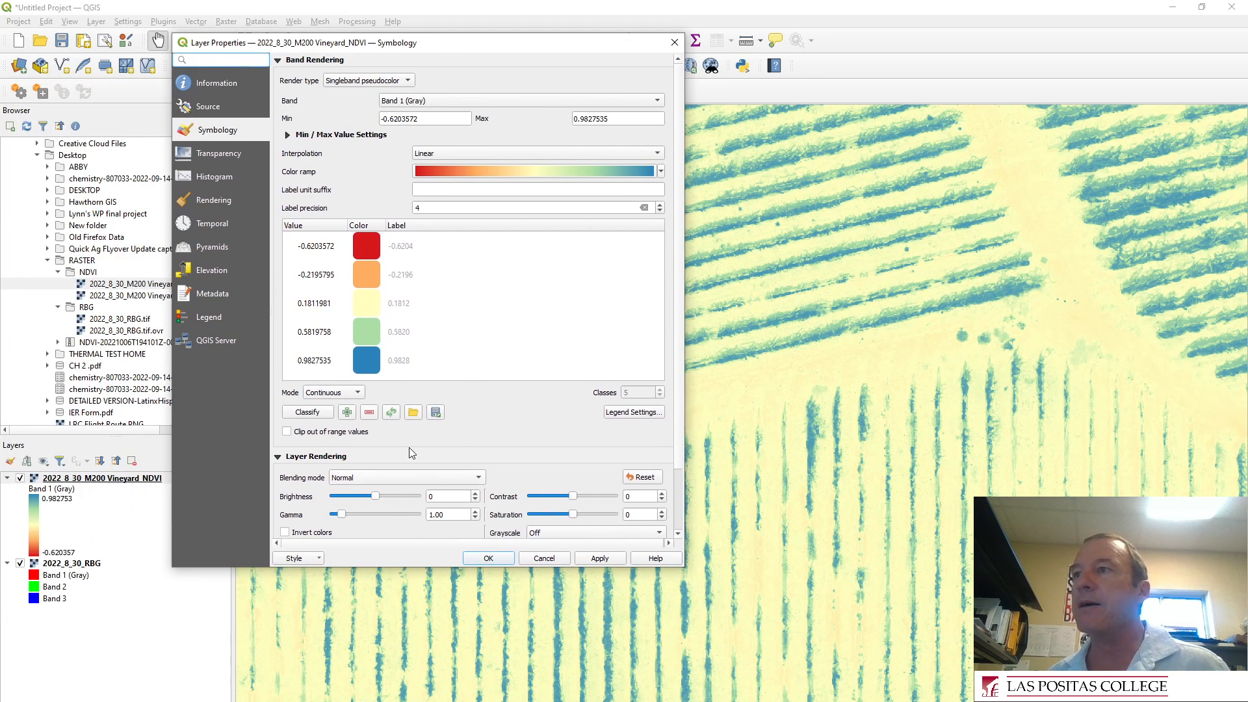
left_click(359, 393)
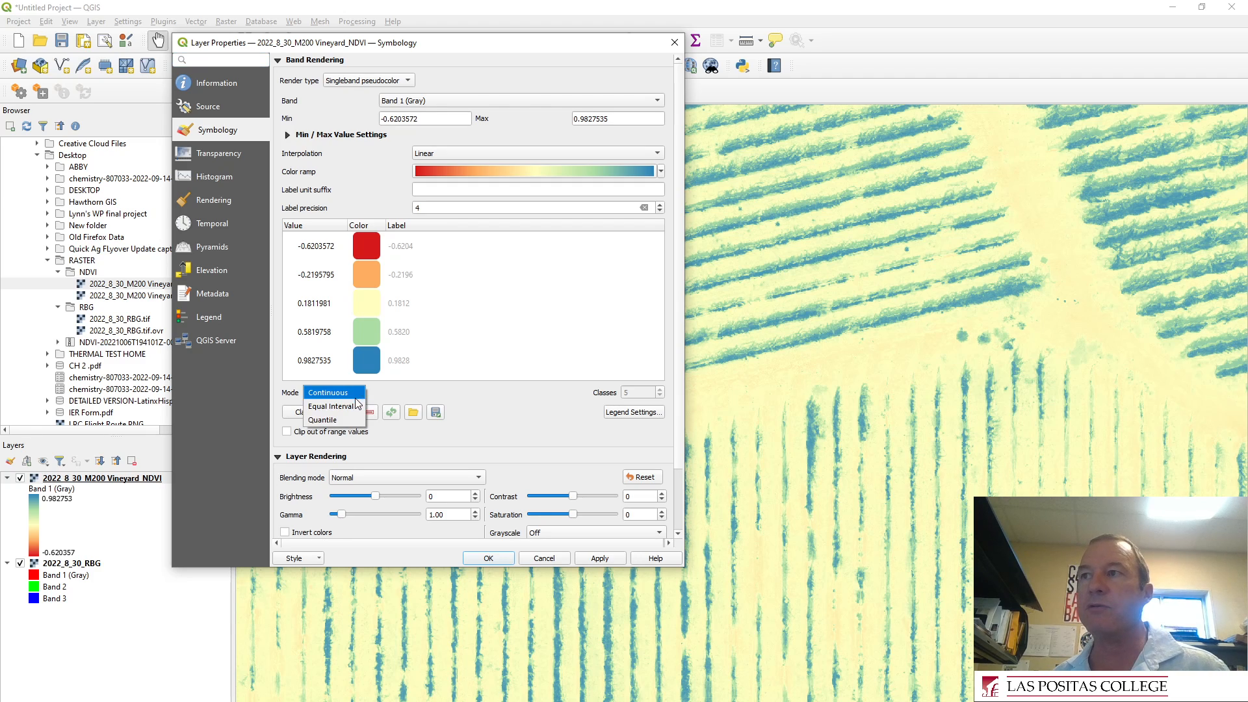
left_click(357, 406)
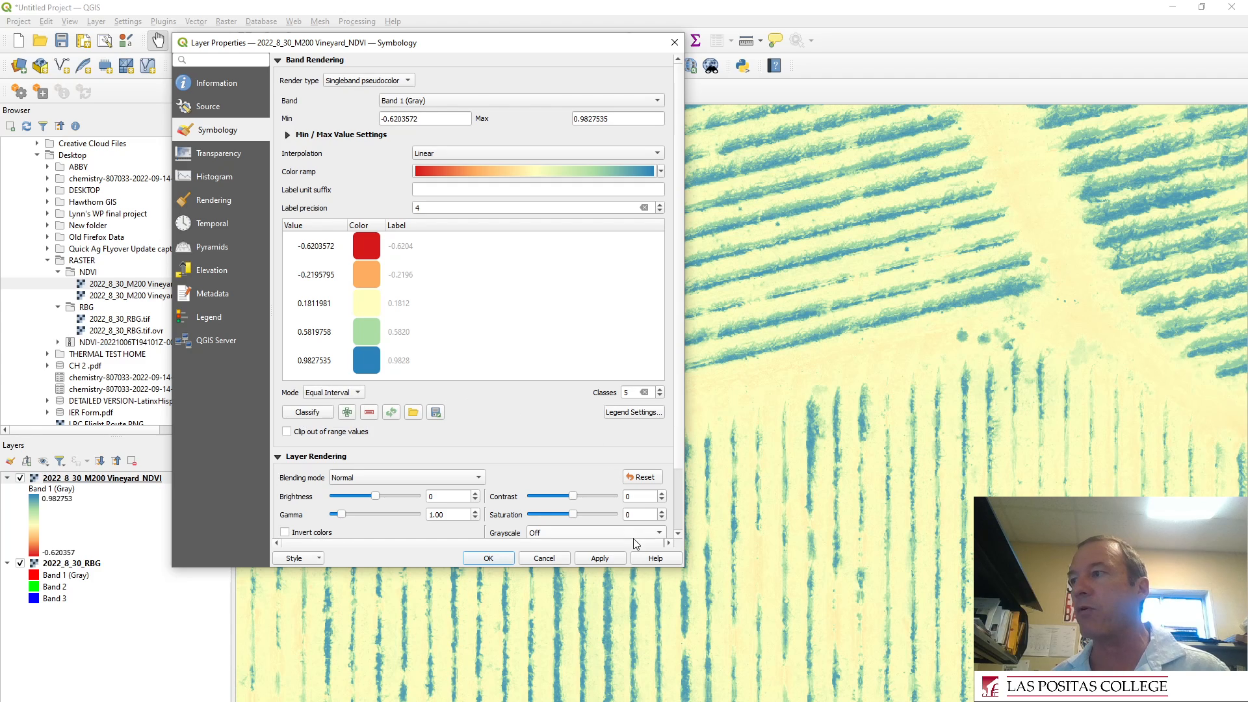
left_click(611, 560)
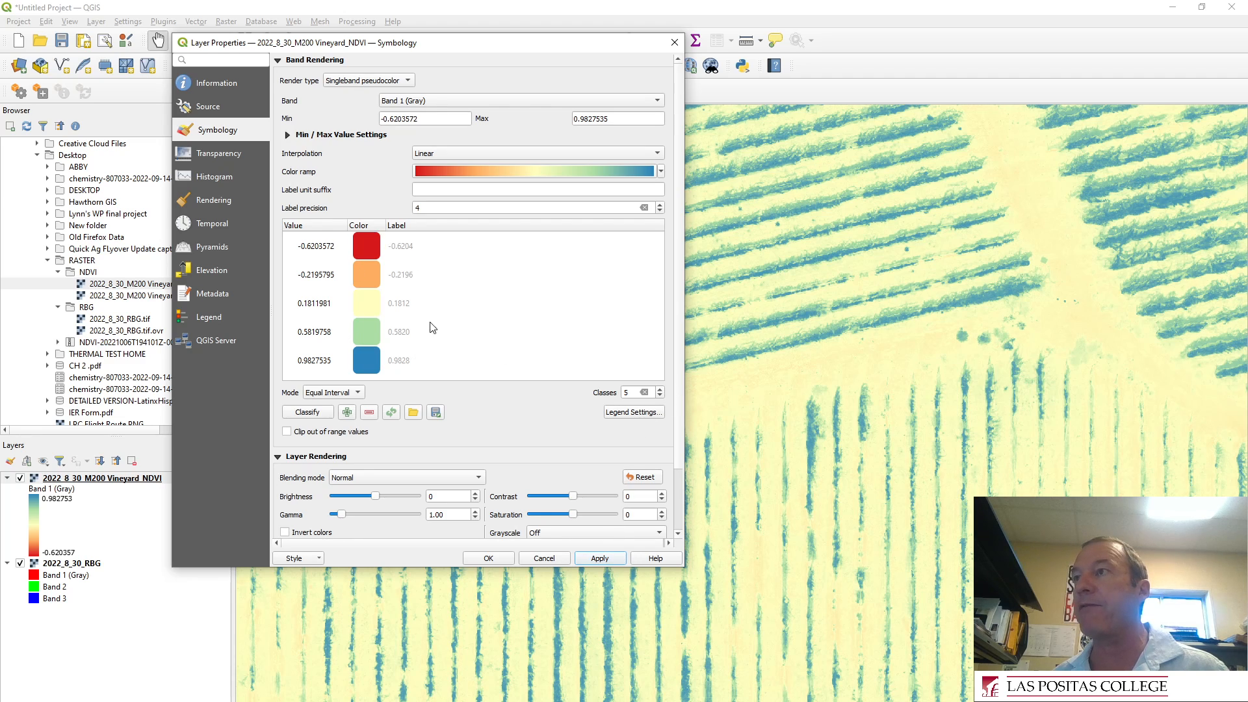
- Set the number of NDVI classes to 7 and apply the classification
left_click(660, 389)
left_click(661, 389)
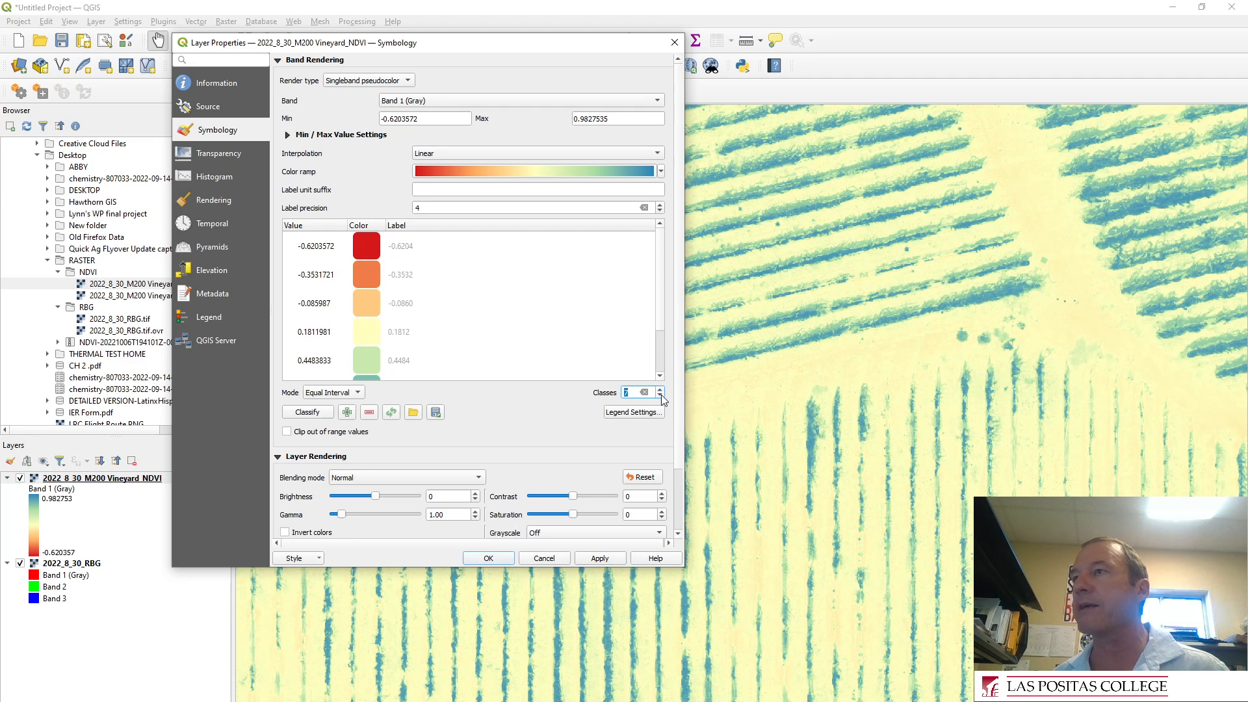
left_click(592, 557)
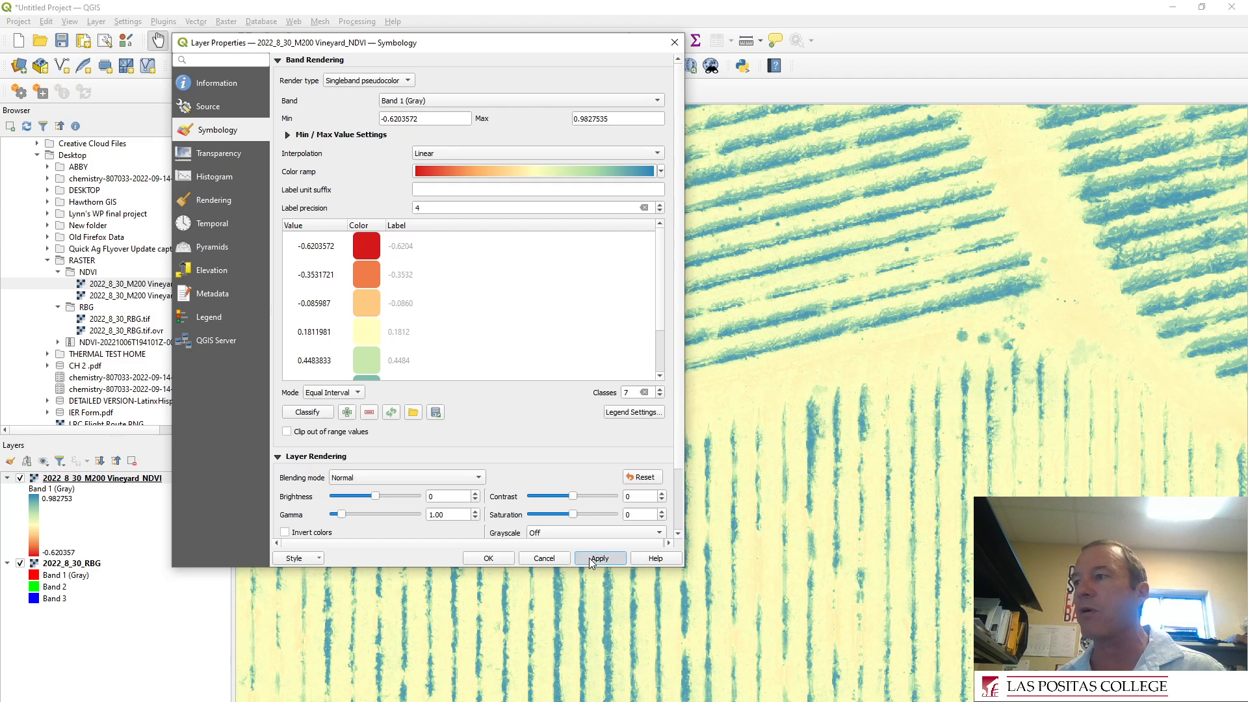
- Recolor the highest NDVI class, 0.9827535, to green #2bba4f and apply the change to the map
scroll(409, 327, "down", 1)
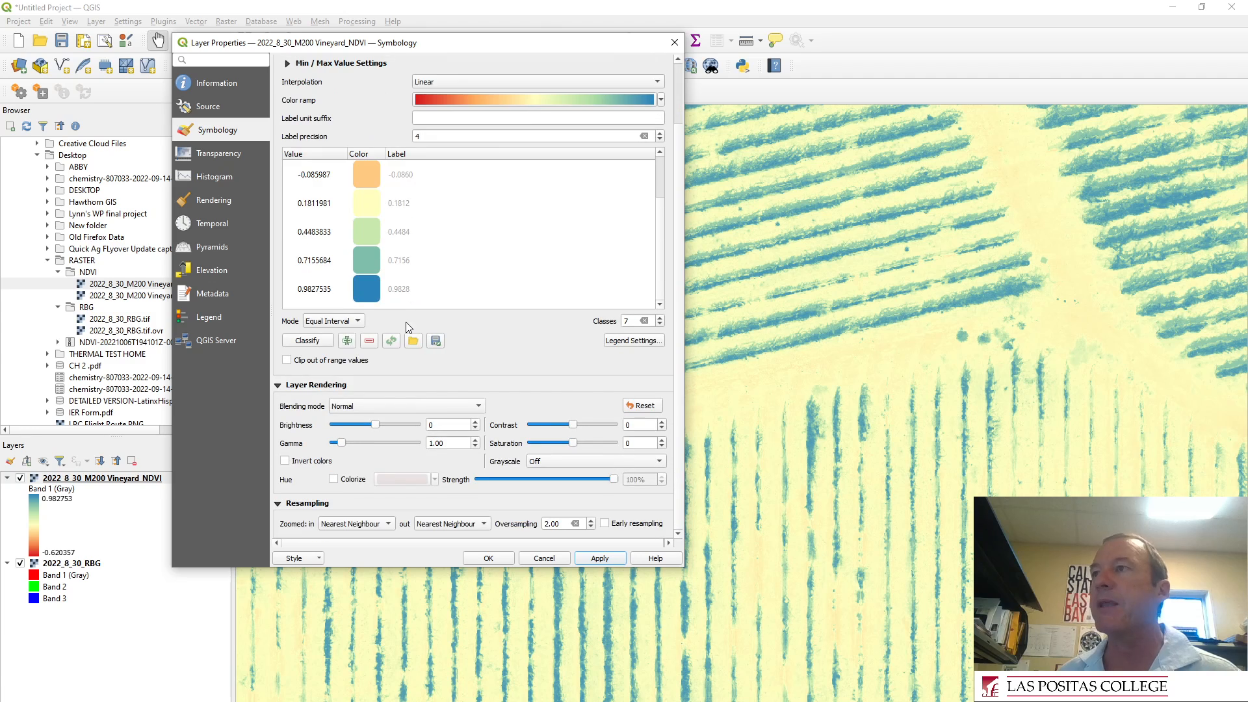
double_click(368, 288)
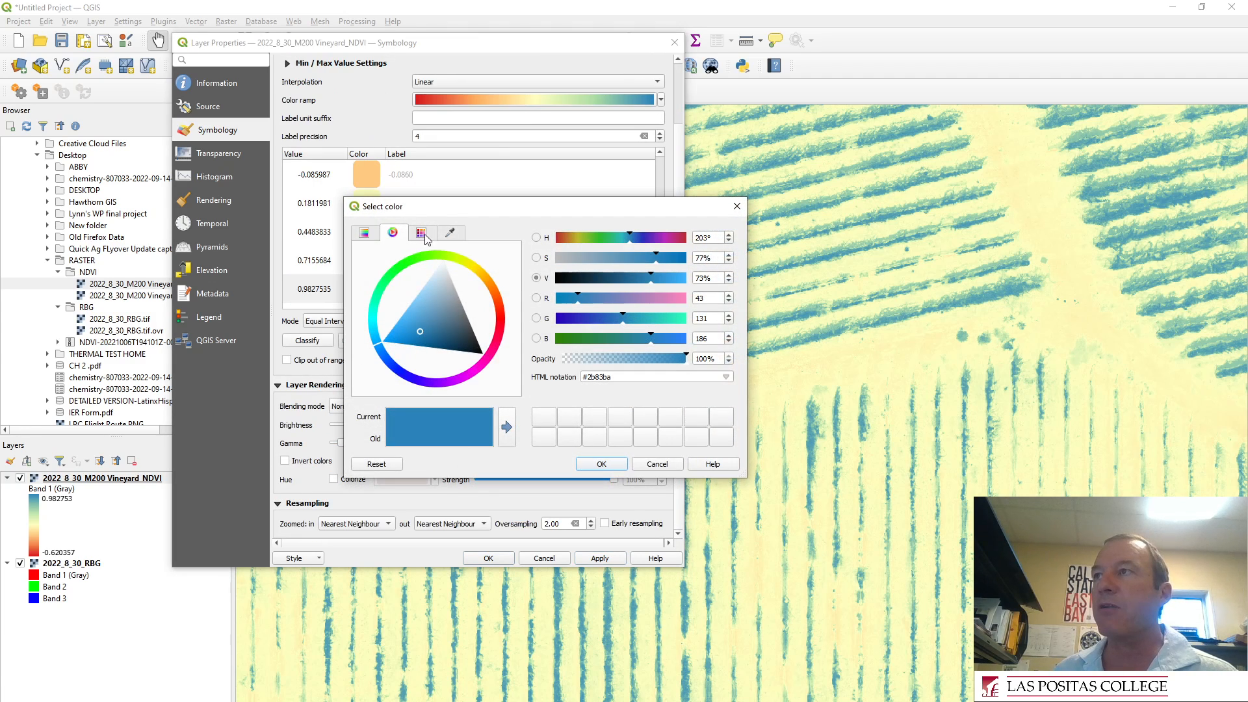
left_click_drag(505, 217, 633, 219)
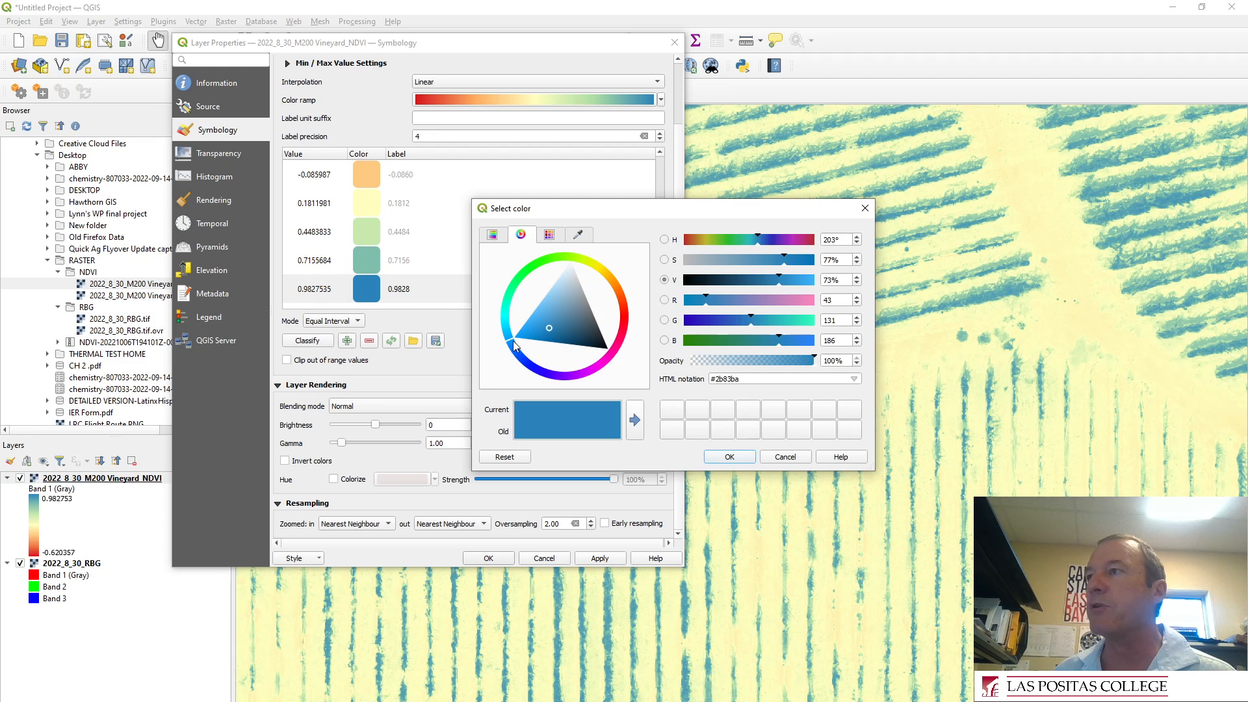
left_click_drag(515, 345, 517, 289)
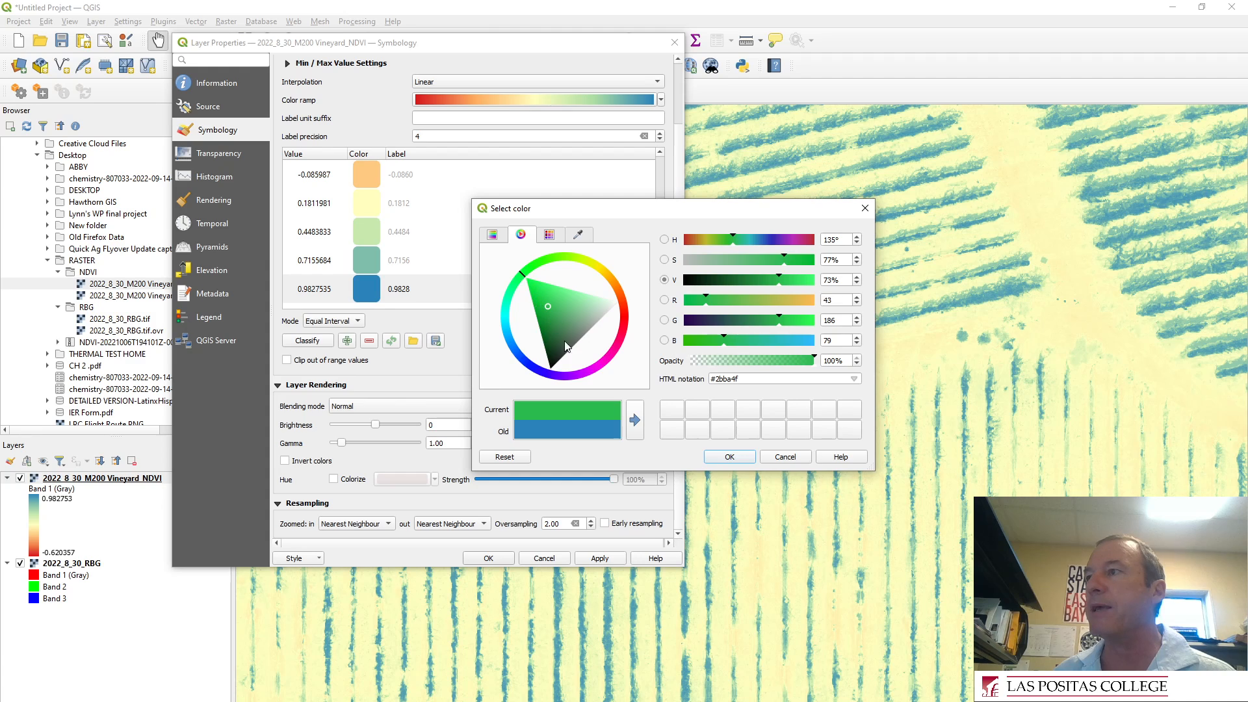
left_click(729, 457)
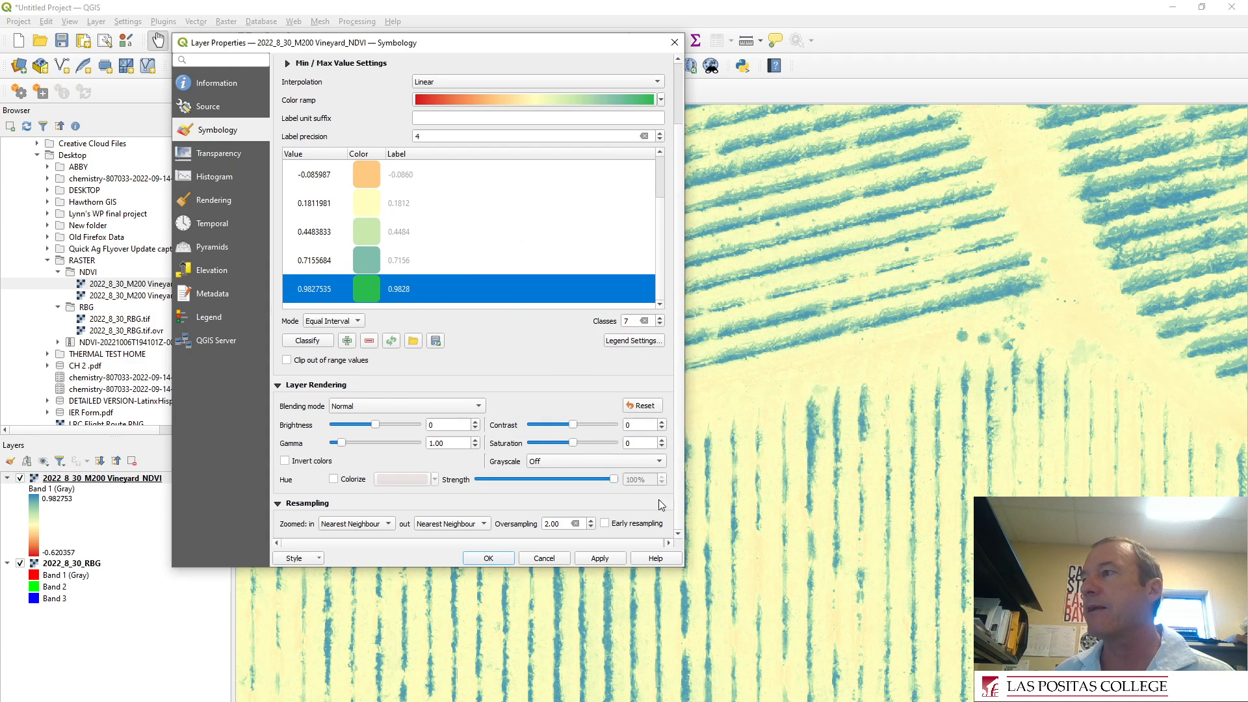
left_click(601, 558)
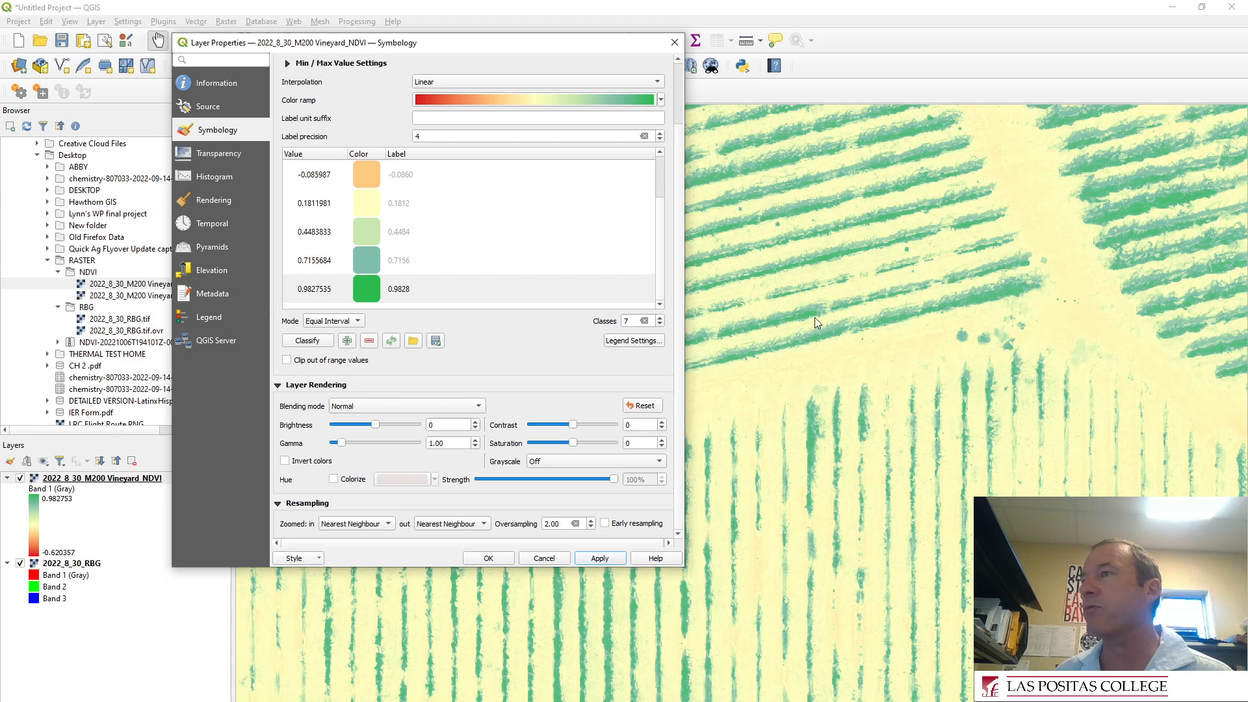
- Make the color of the -0.085987 NDVI class fully transparent by lowering its opacity
scroll(416, 223, "up", 5)
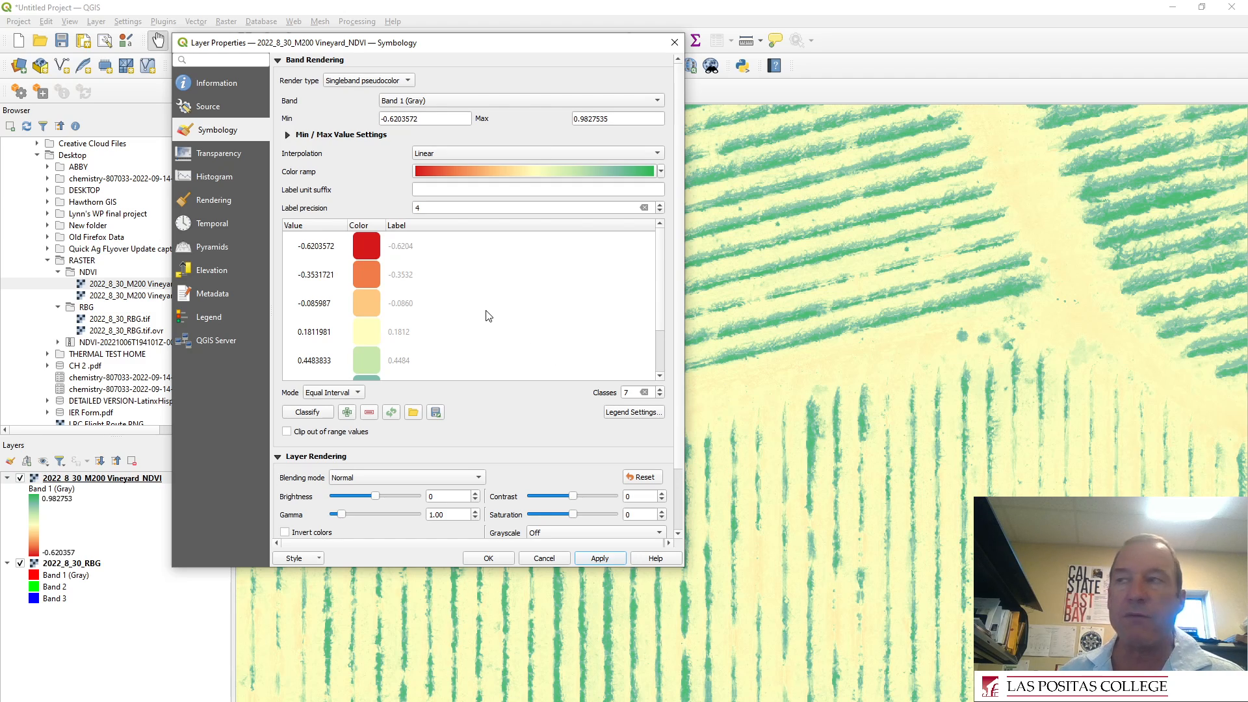
double_click(372, 307)
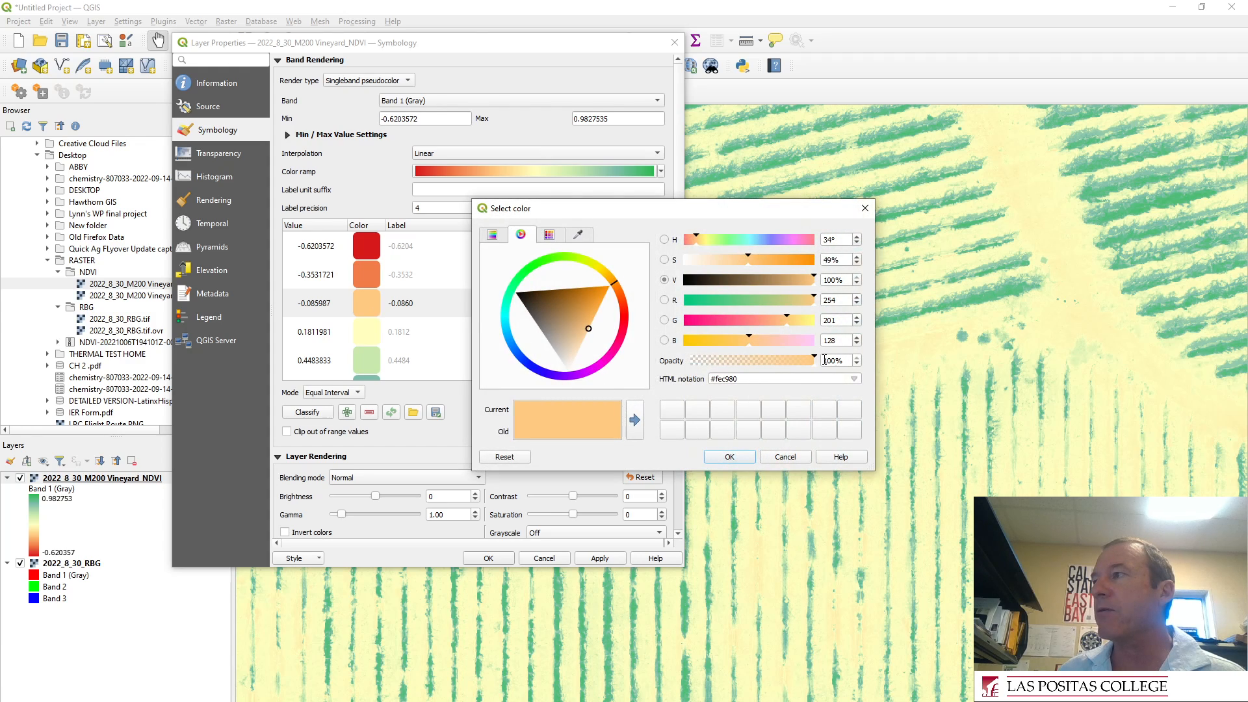
left_click_drag(815, 359, 688, 361)
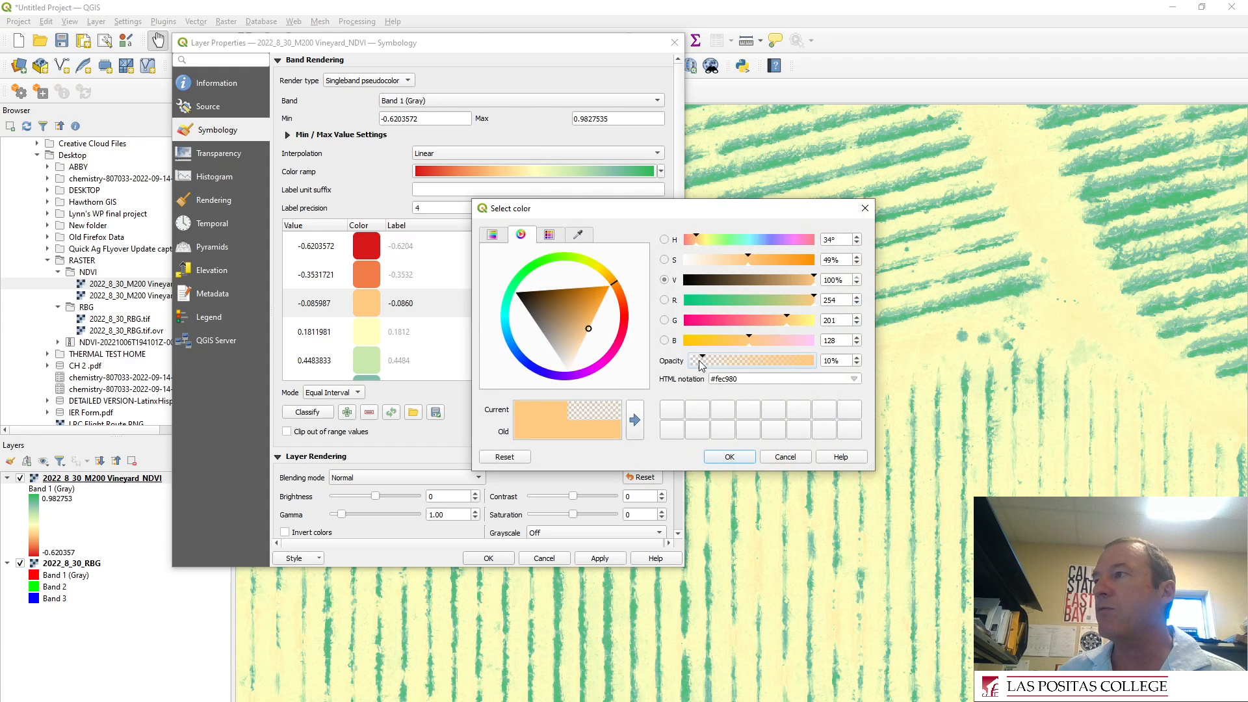
left_click(749, 459)
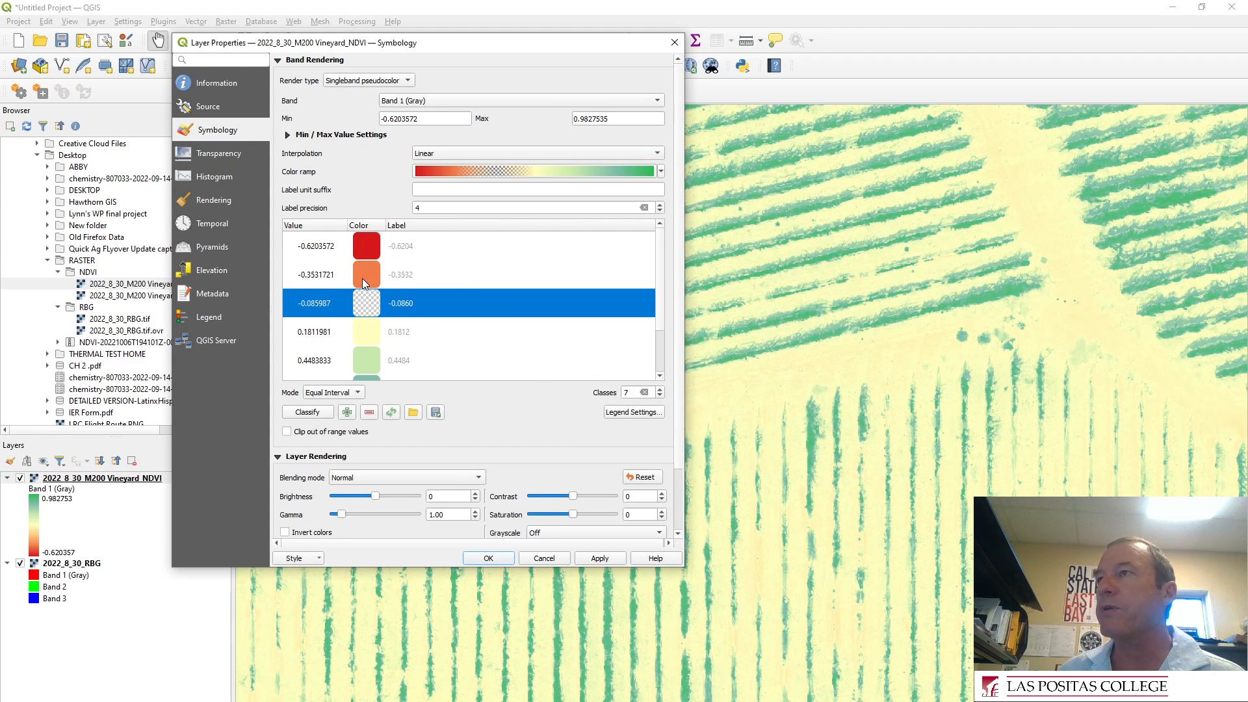
- Set the 0.1811981 NDVI class color's opacity to 0%, apply the symbology, and close the layer properties
double_click(366, 332)
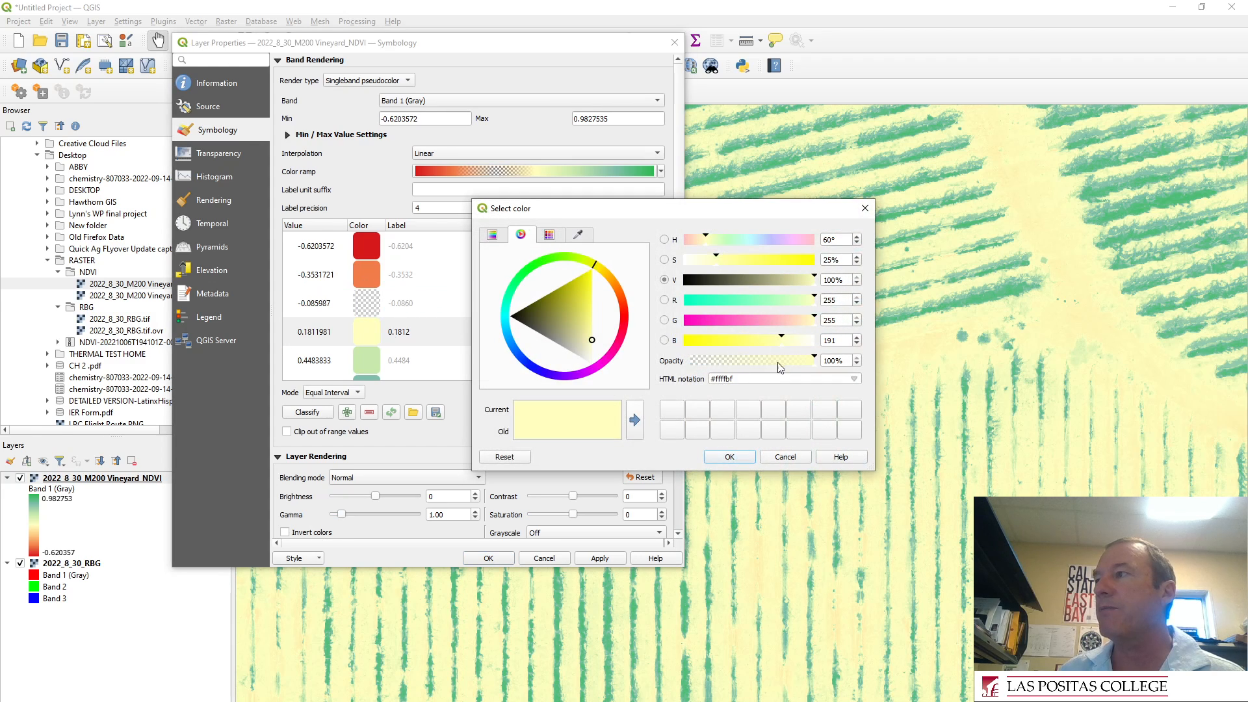
left_click_drag(815, 360, 689, 362)
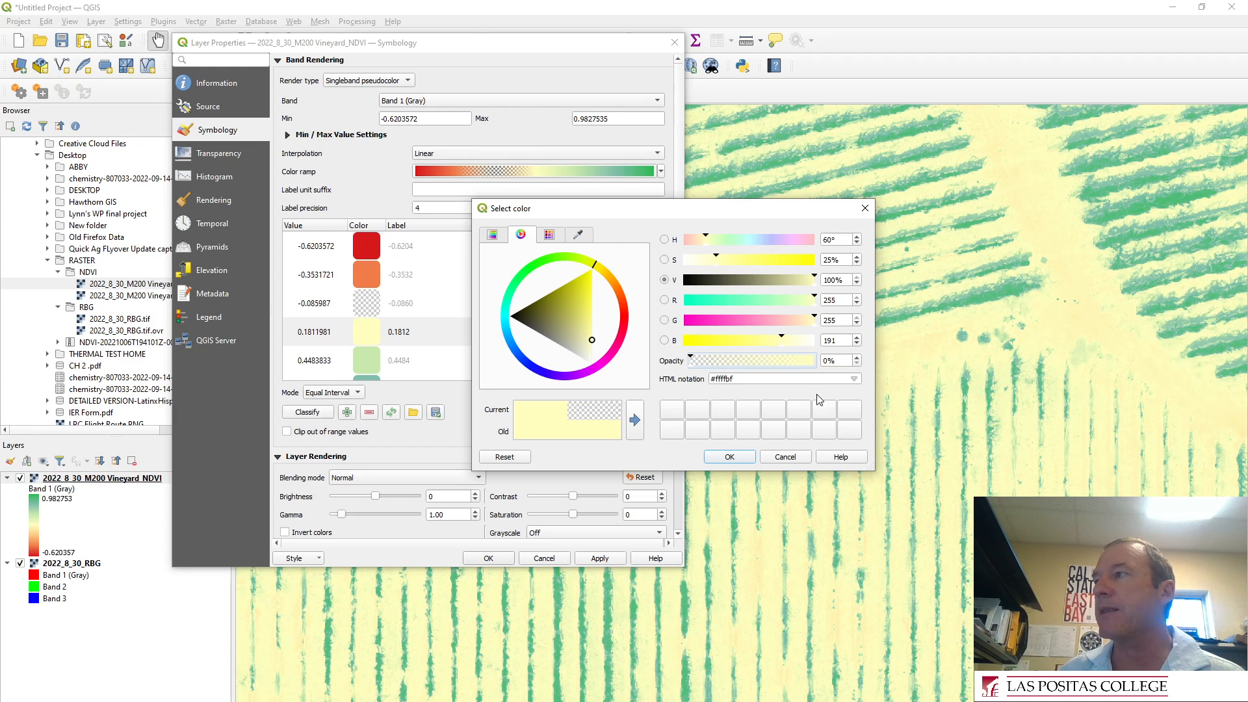
left_click(738, 459)
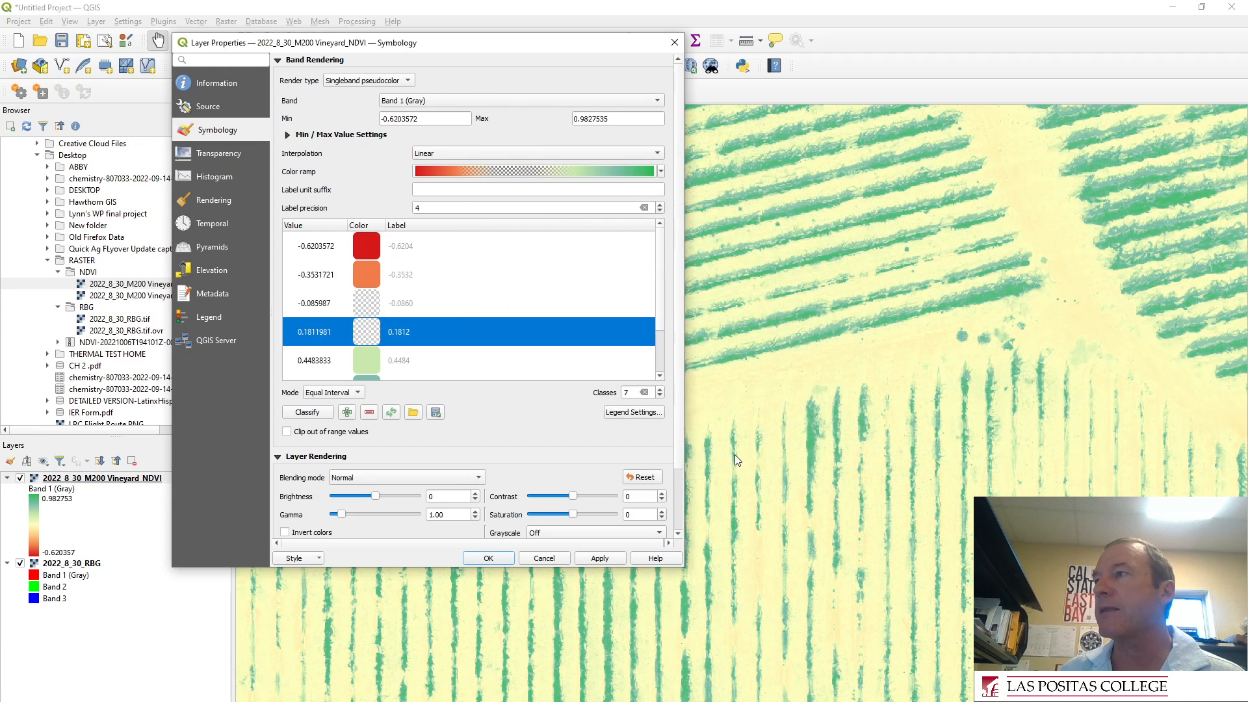
left_click(599, 558)
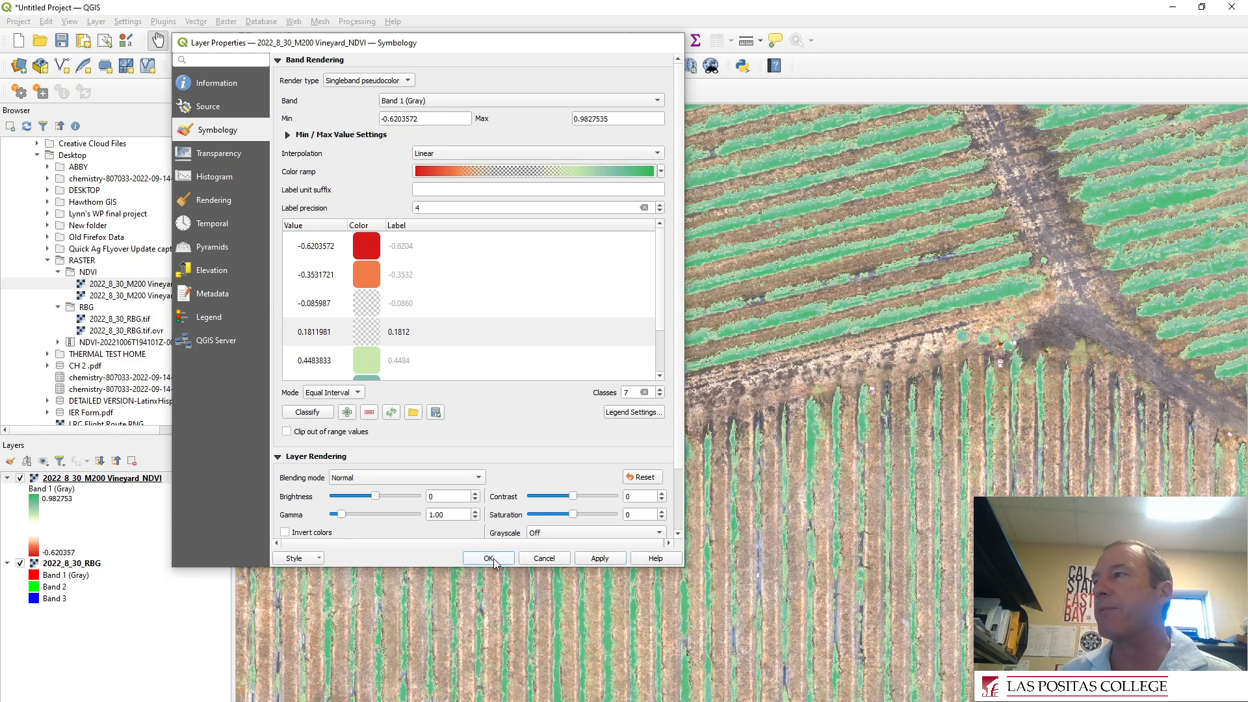
left_click(489, 558)
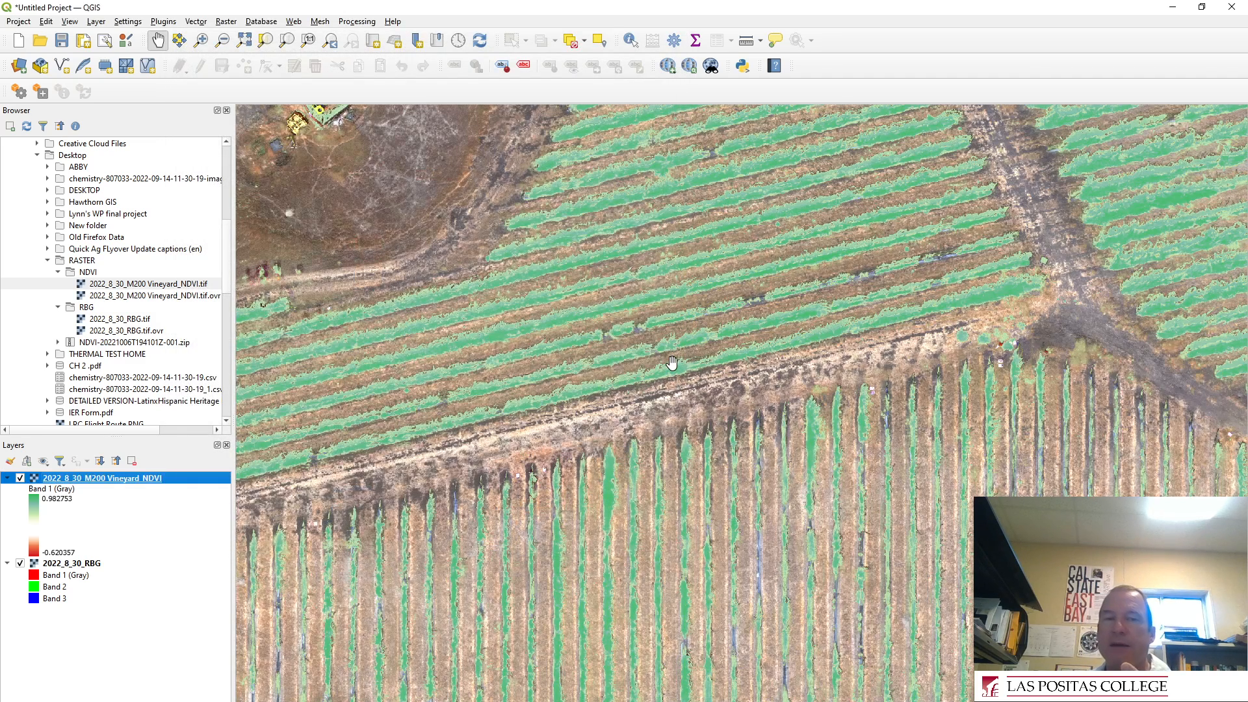
- Compare the vineyard with and without the NDVI overlay by hiding and showing the NDVI layer
scroll(679, 401, "down", 1)
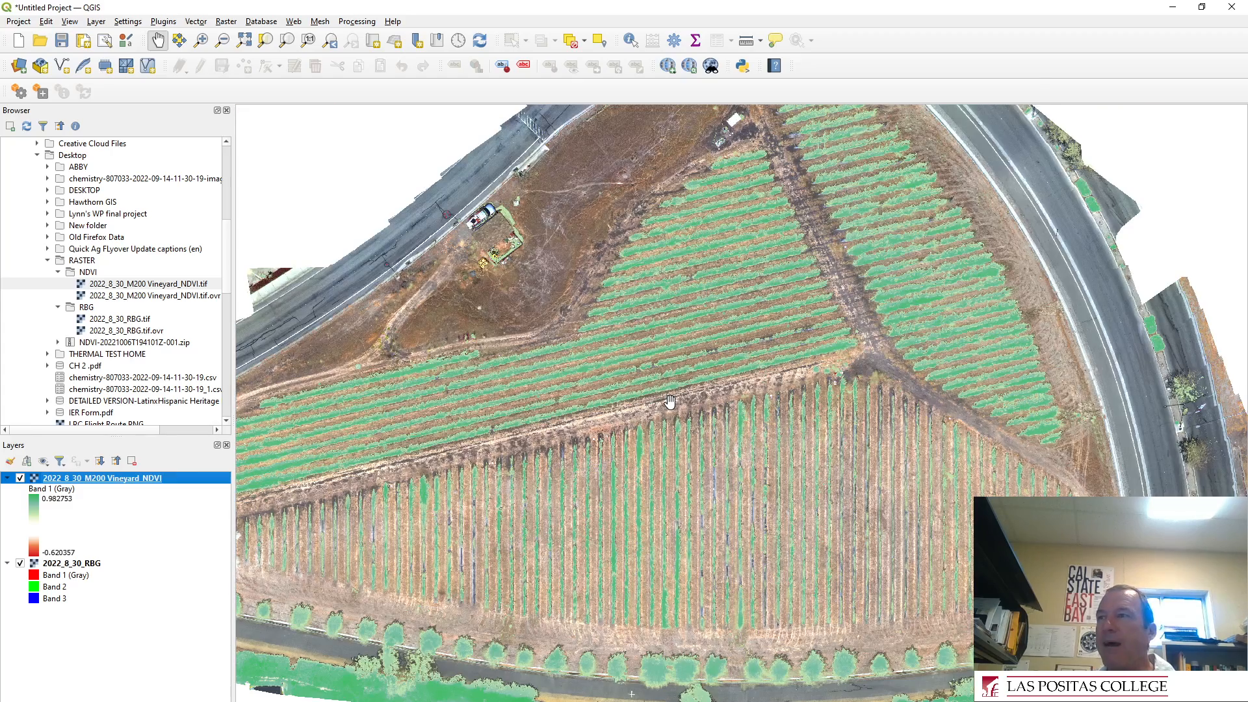
left_click(20, 478)
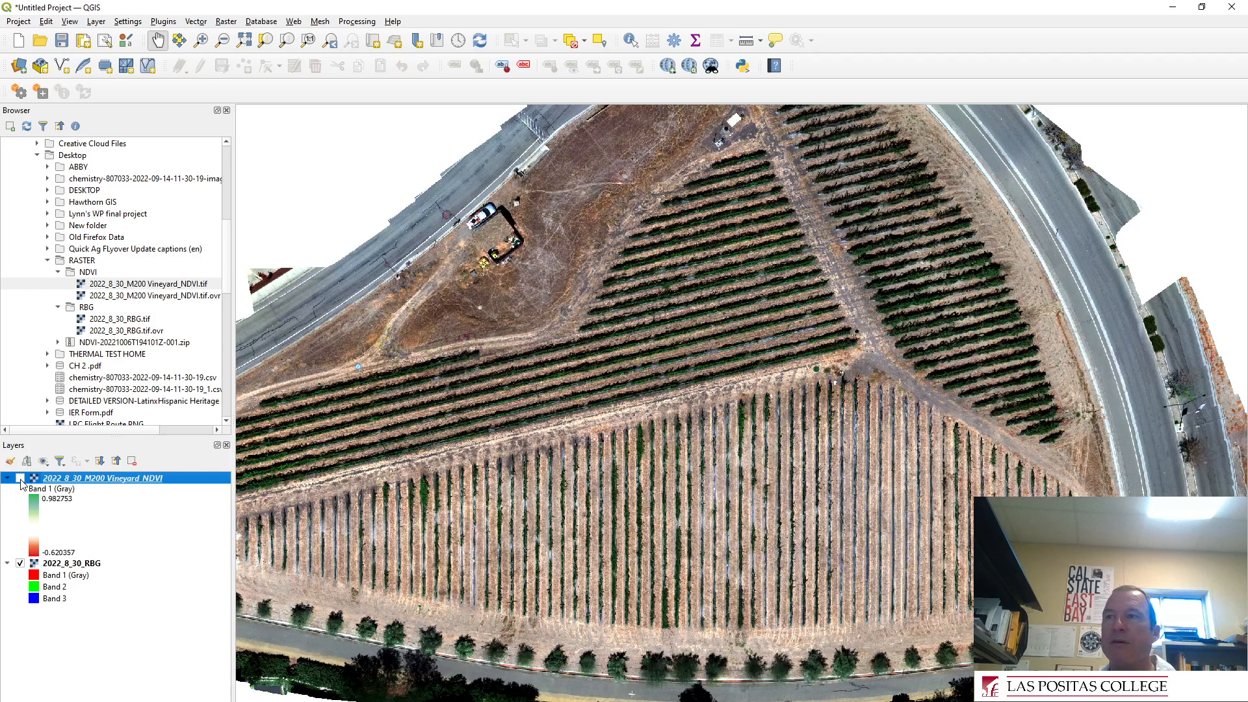
left_click(20, 479)
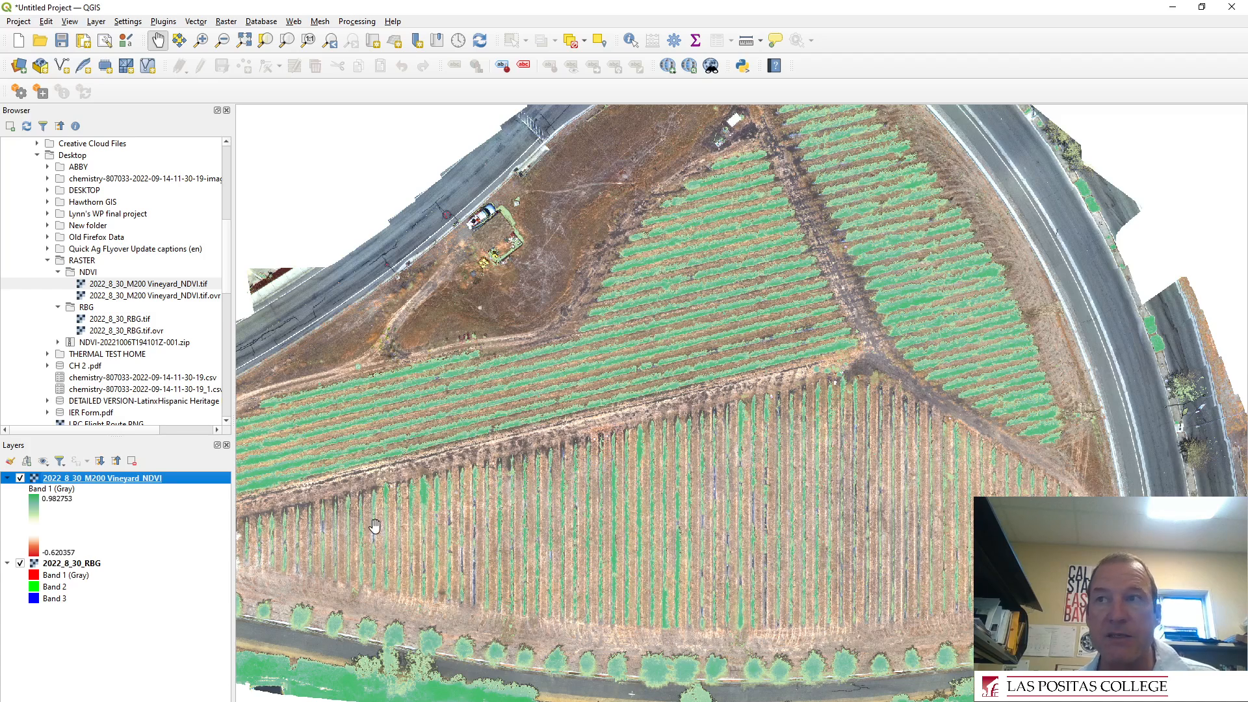
- Reopen the NDVI layer's symbology and set the label precision to 2
double_click(60, 484)
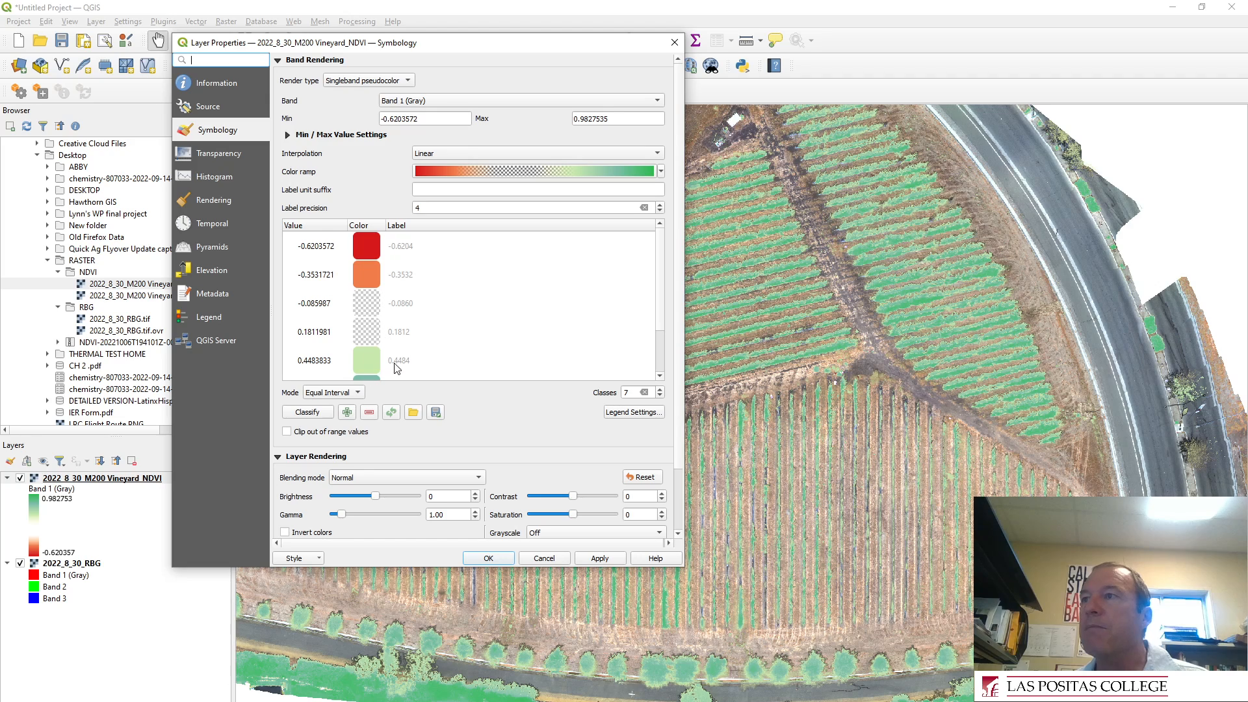
scroll(397, 368, "down", 1)
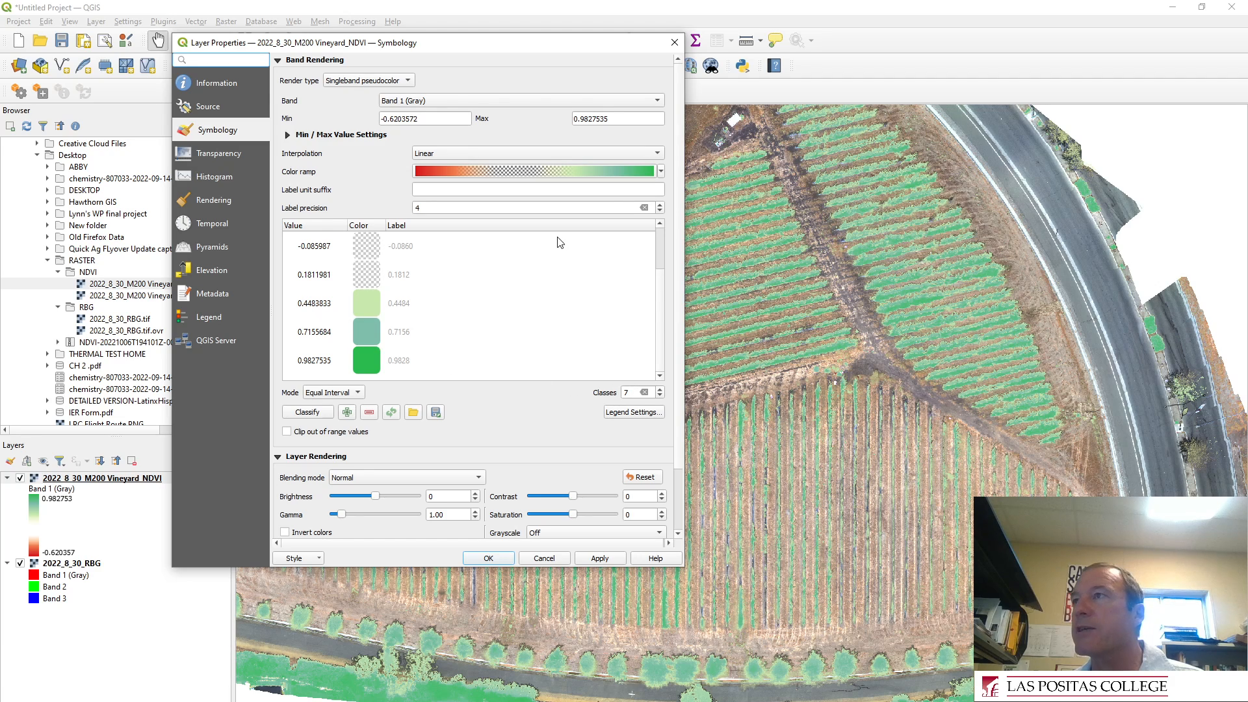
left_click(660, 210)
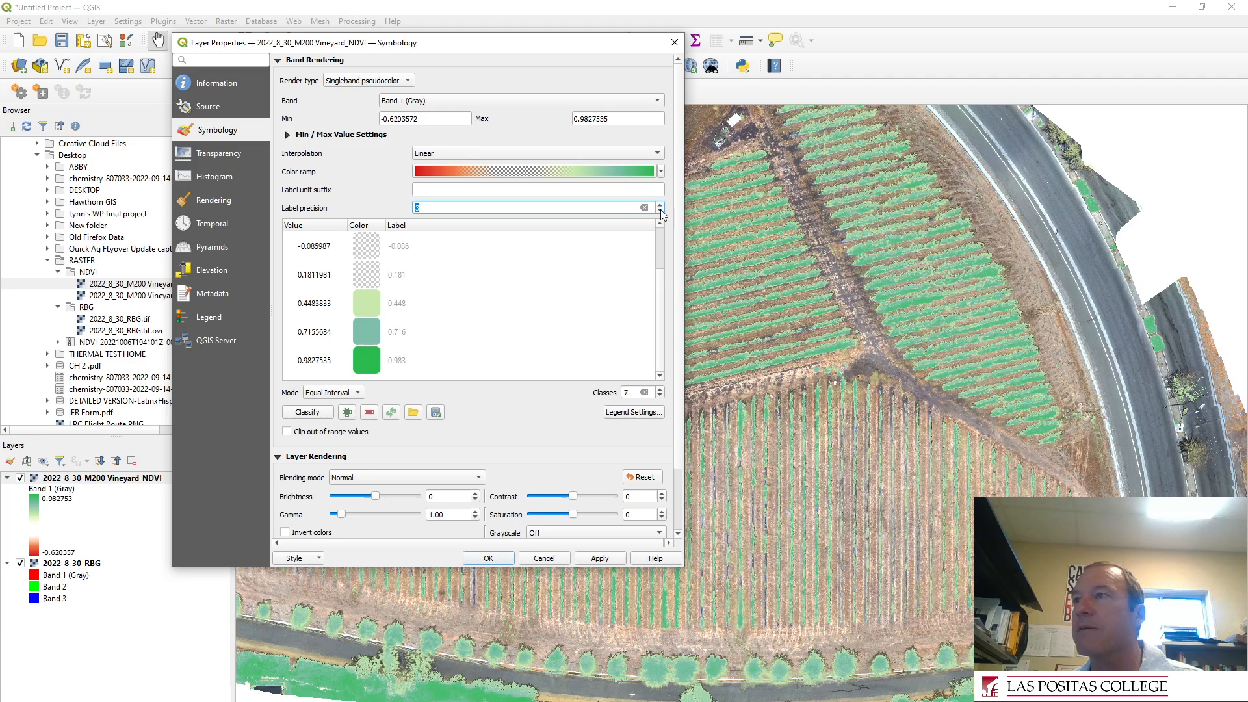
left_click(660, 211)
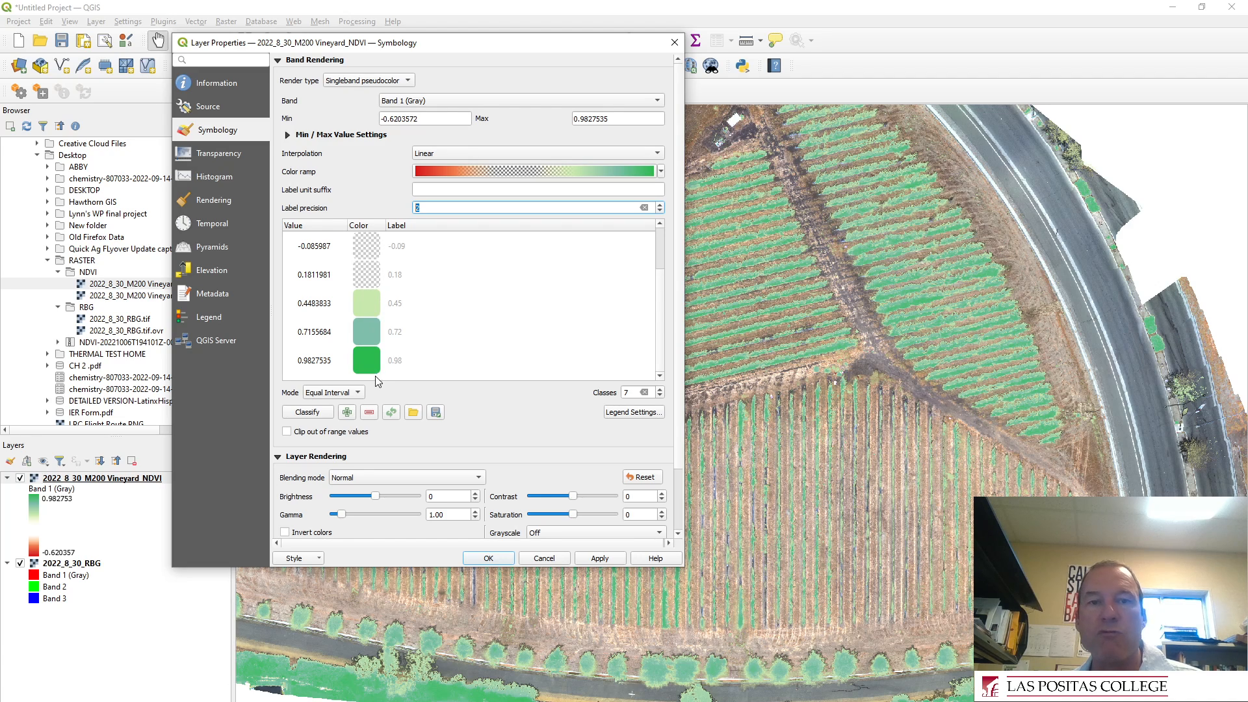
- Lighten the color of the 0.7155684 NDVI class to the pale teal #95dfc9
double_click(368, 334)
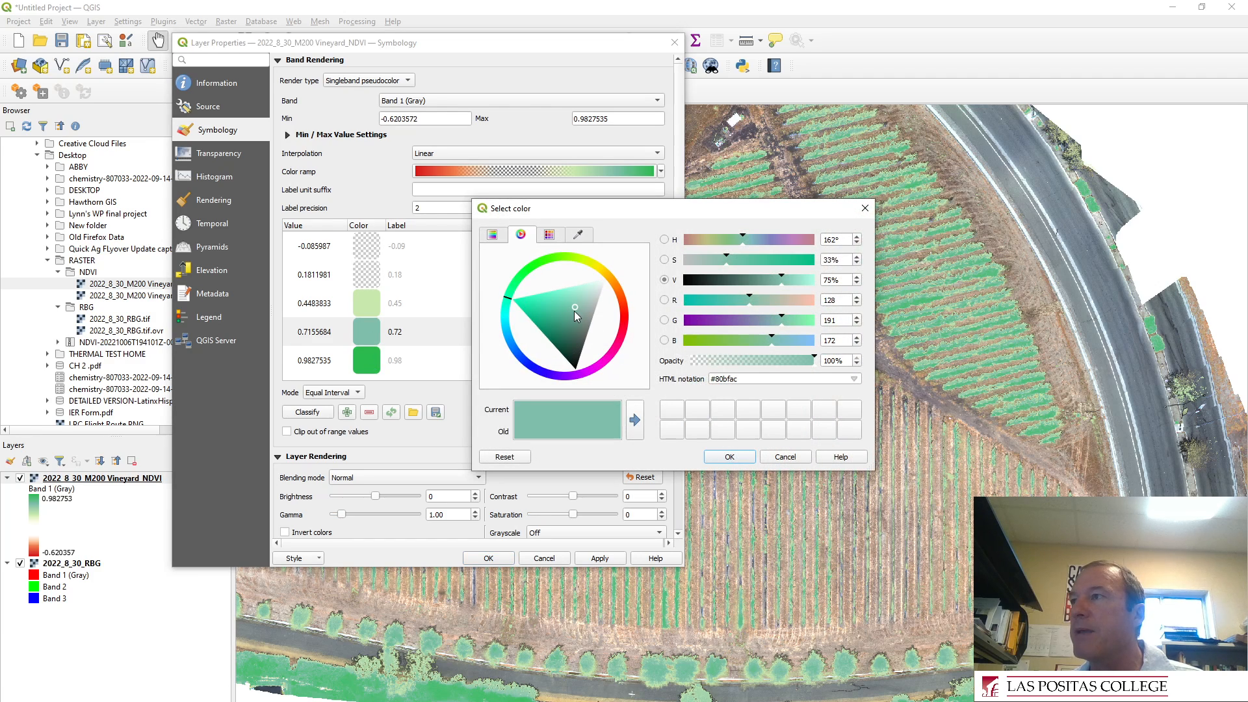
mouse_move(575, 311)
left_mouse_down()
mouse_move(545, 296)
mouse_move(536, 307)
mouse_move(579, 303)
left_mouse_up()
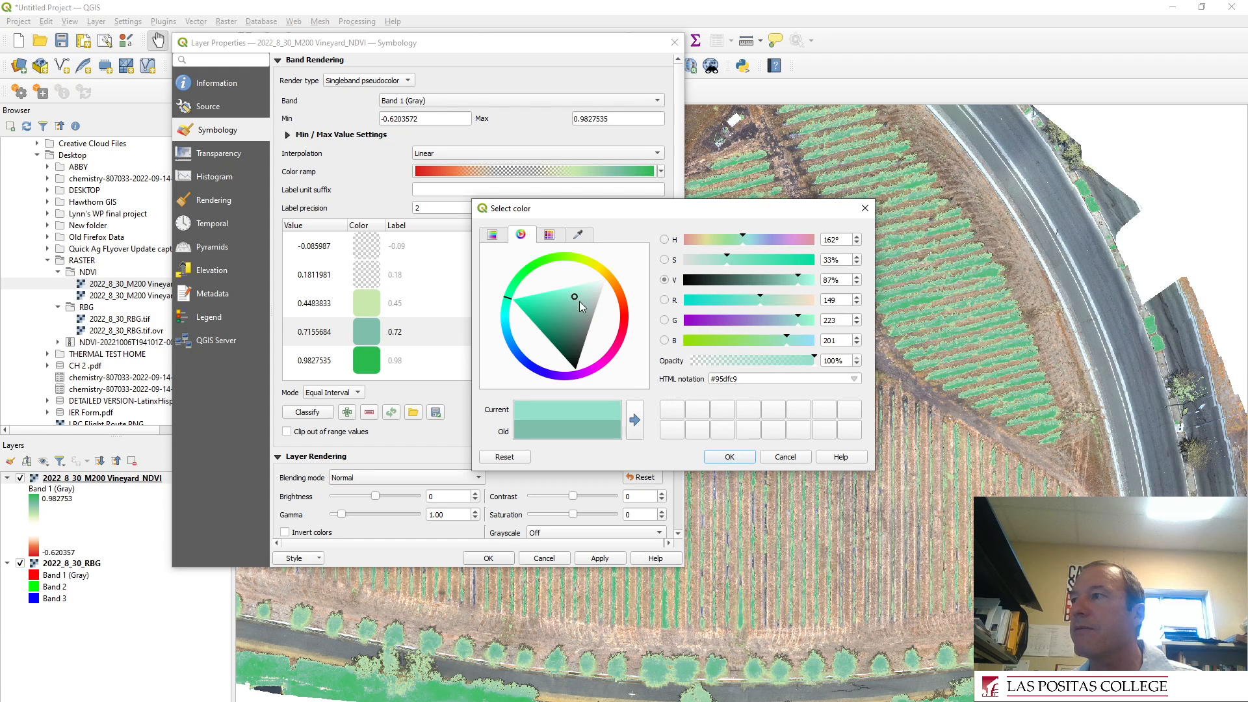
left_click(719, 456)
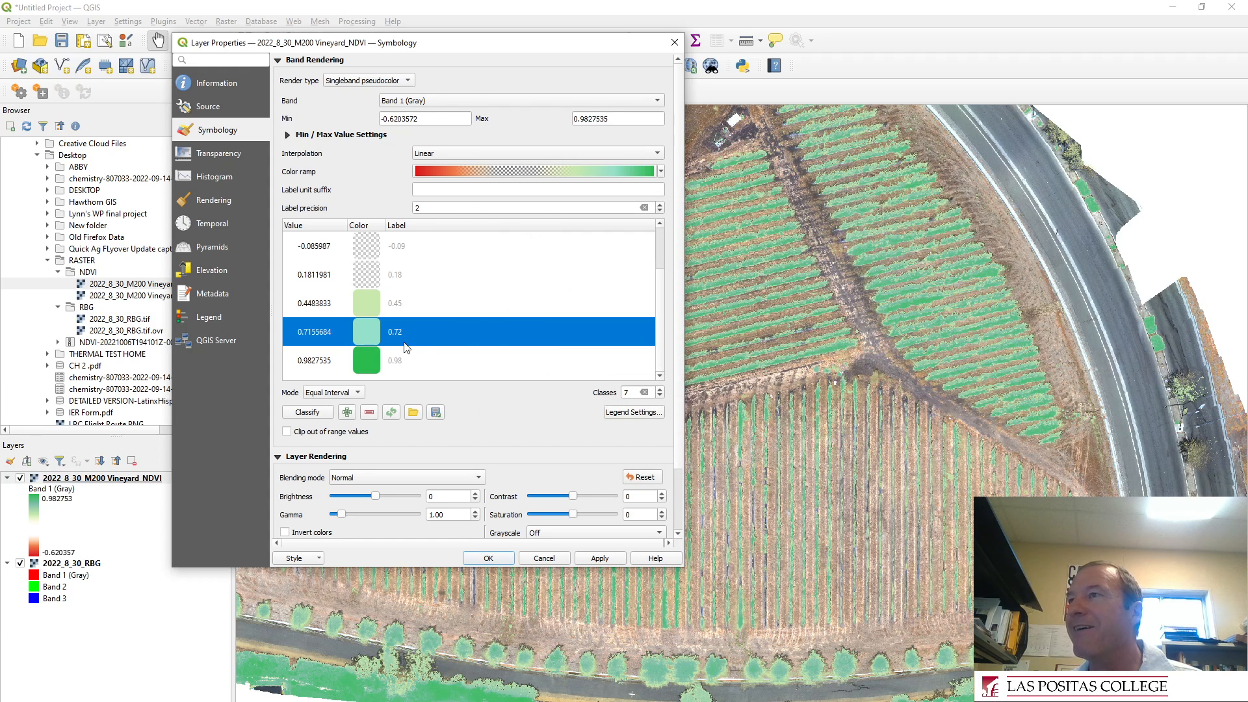
- Recolor the 0.7155684 NDVI class to orange-yellow #e9bc53, apply the symbology, and close the layer properties
double_click(376, 333)
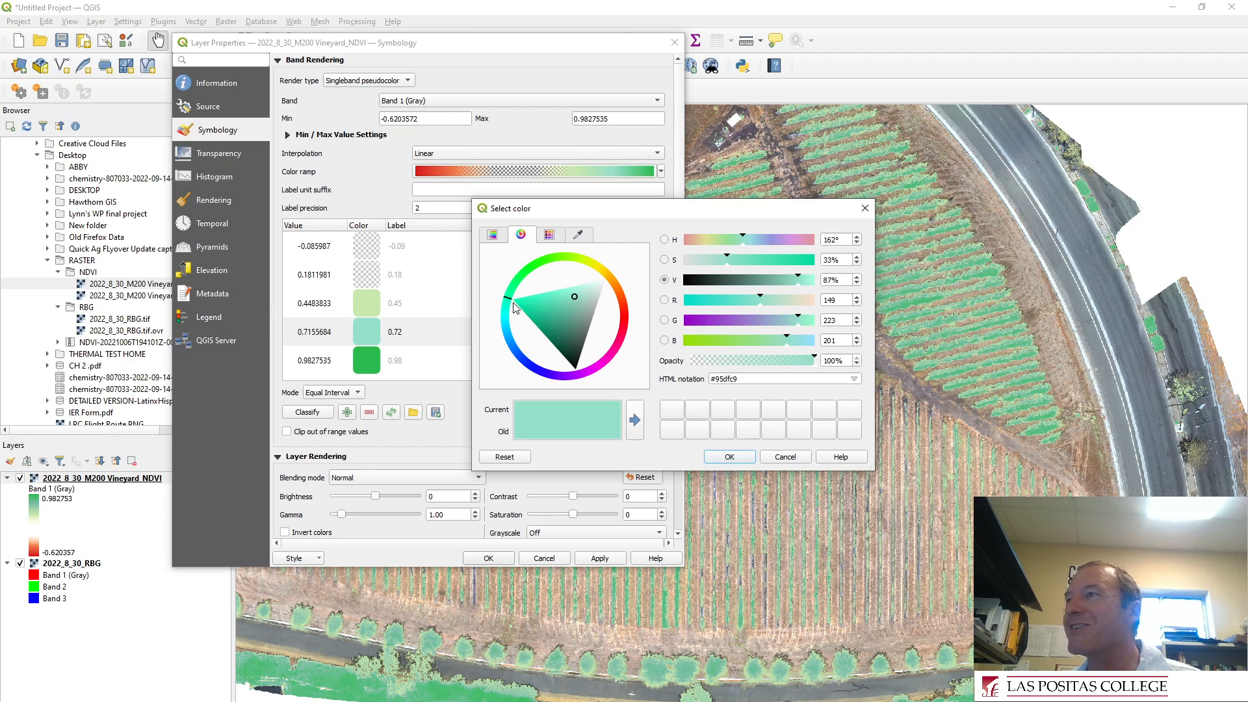
mouse_move(514, 305)
left_mouse_down()
mouse_move(523, 269)
mouse_move(580, 255)
mouse_move(611, 278)
left_mouse_up()
left_click_drag(578, 337, 588, 311)
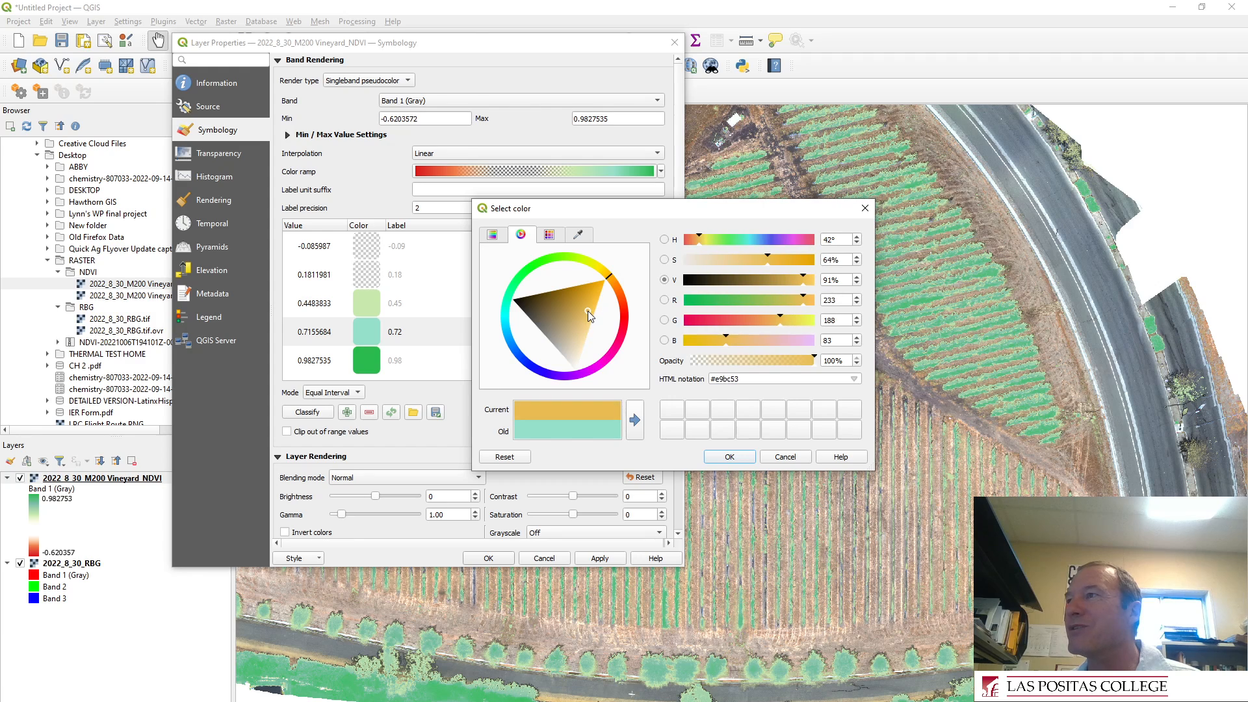
left_click(729, 457)
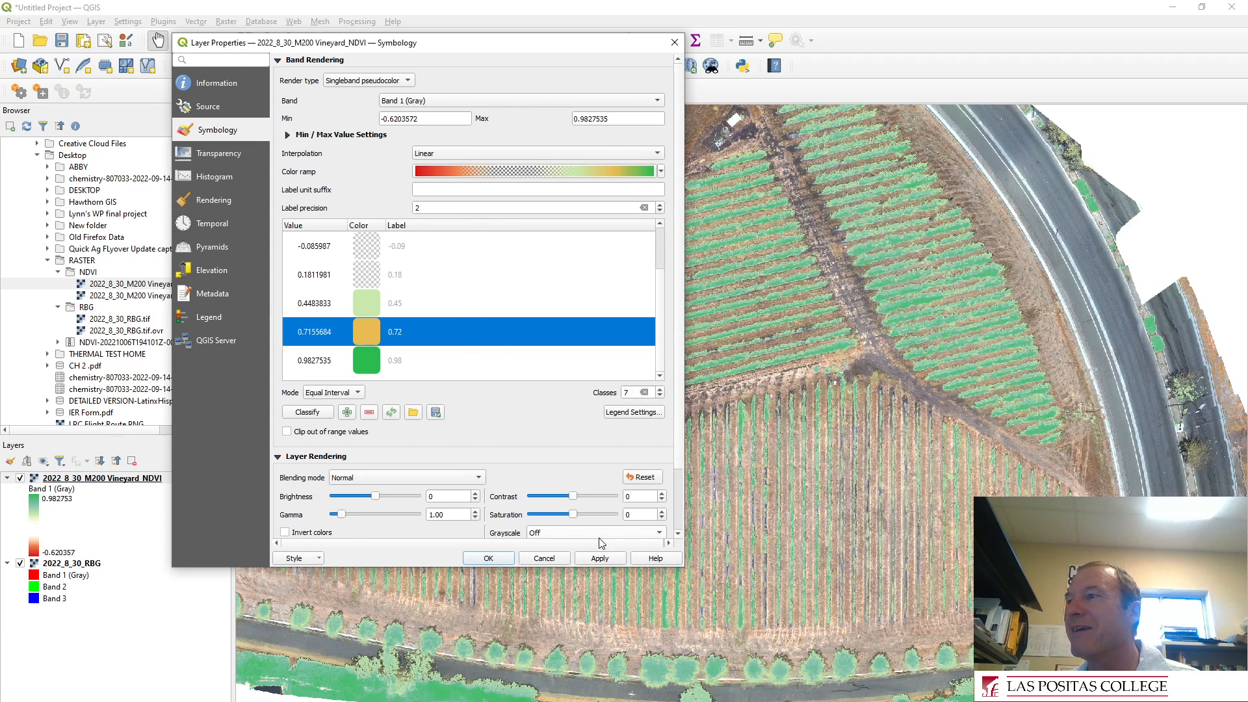
left_click(599, 558)
left_click(487, 559)
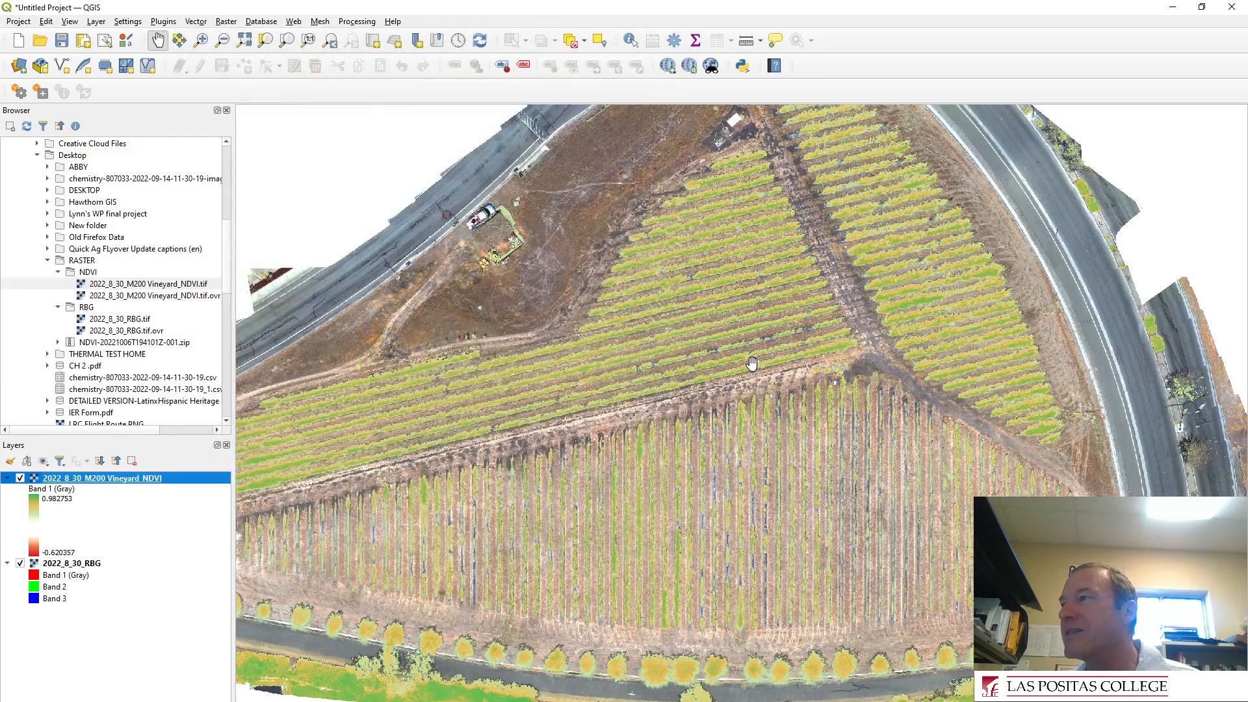
- Examine the recolored NDVI classes on individual vine rows up close and across the whole vineyard
scroll(752, 363, "up", 3)
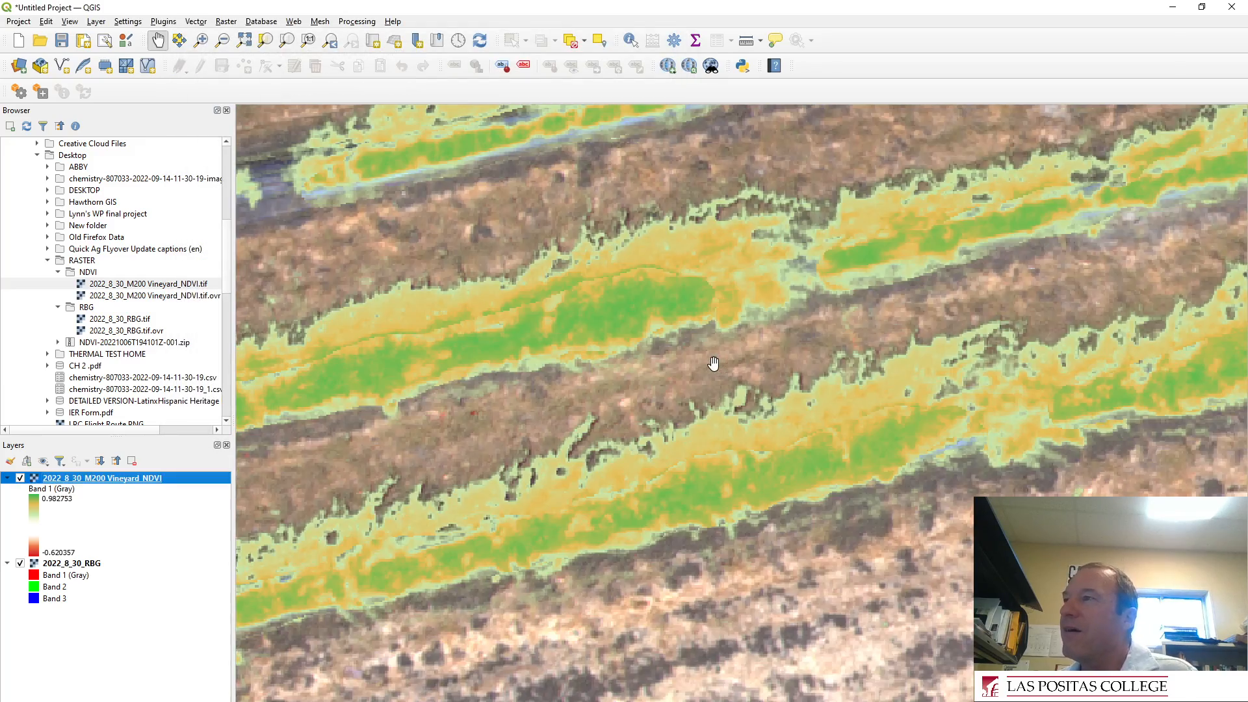
scroll(741, 265, "up", 1)
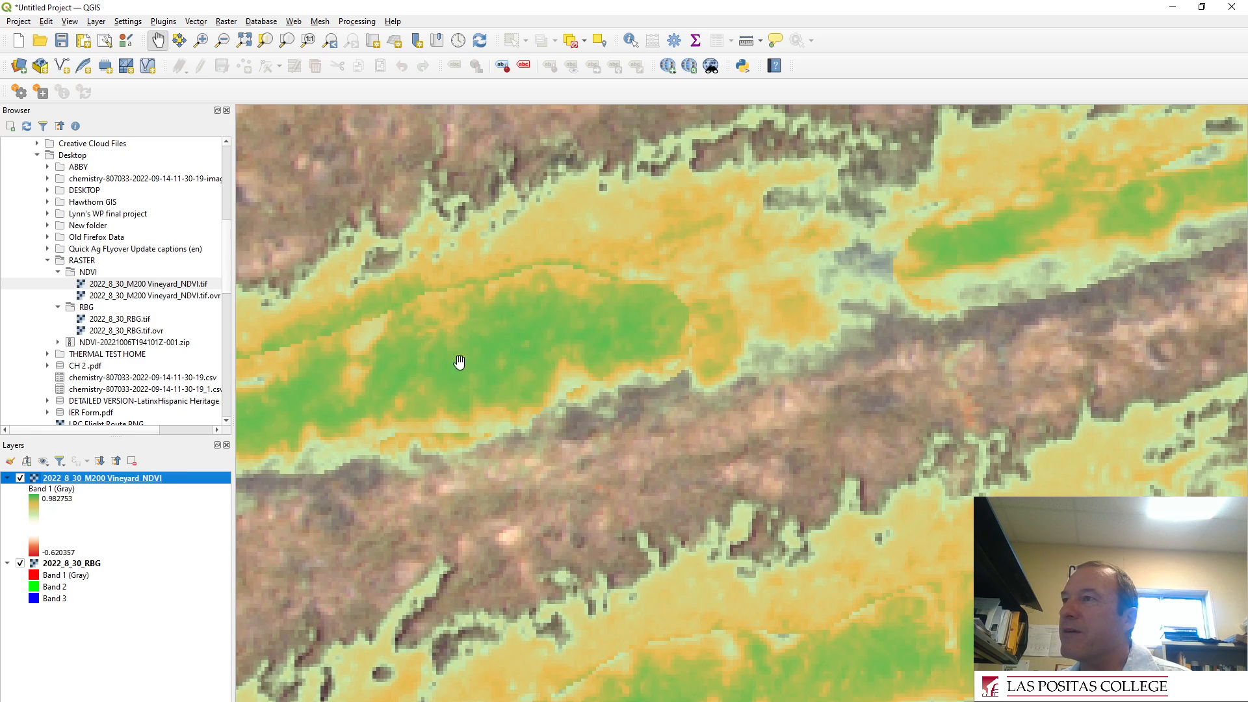
scroll(602, 266, "down", 1)
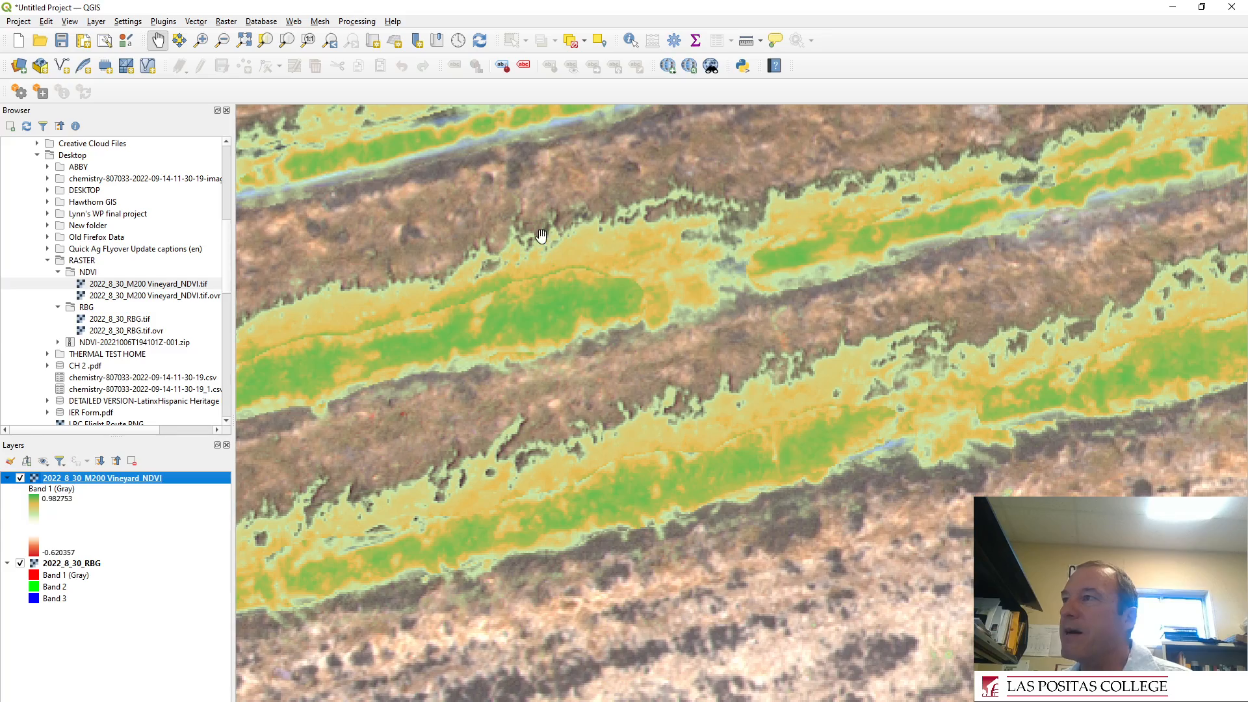
scroll(704, 279, "down", 1)
scroll(730, 299, "down", 2)
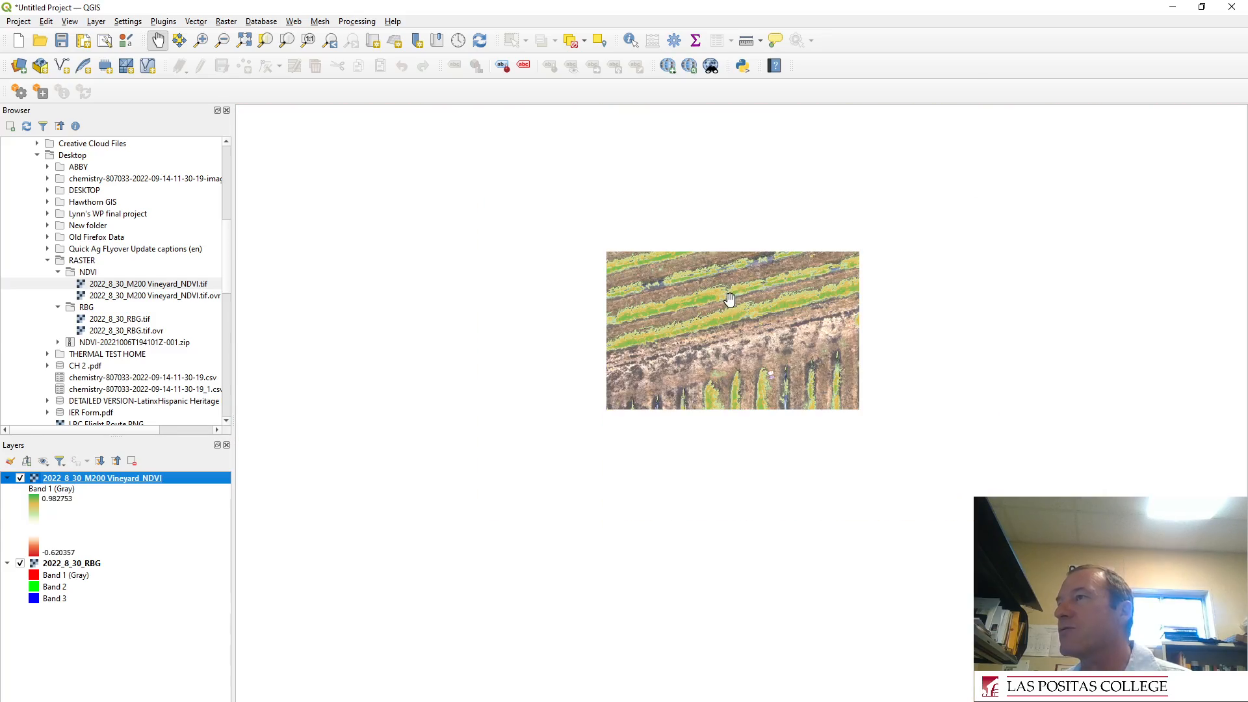
scroll(685, 463, "down", 1)
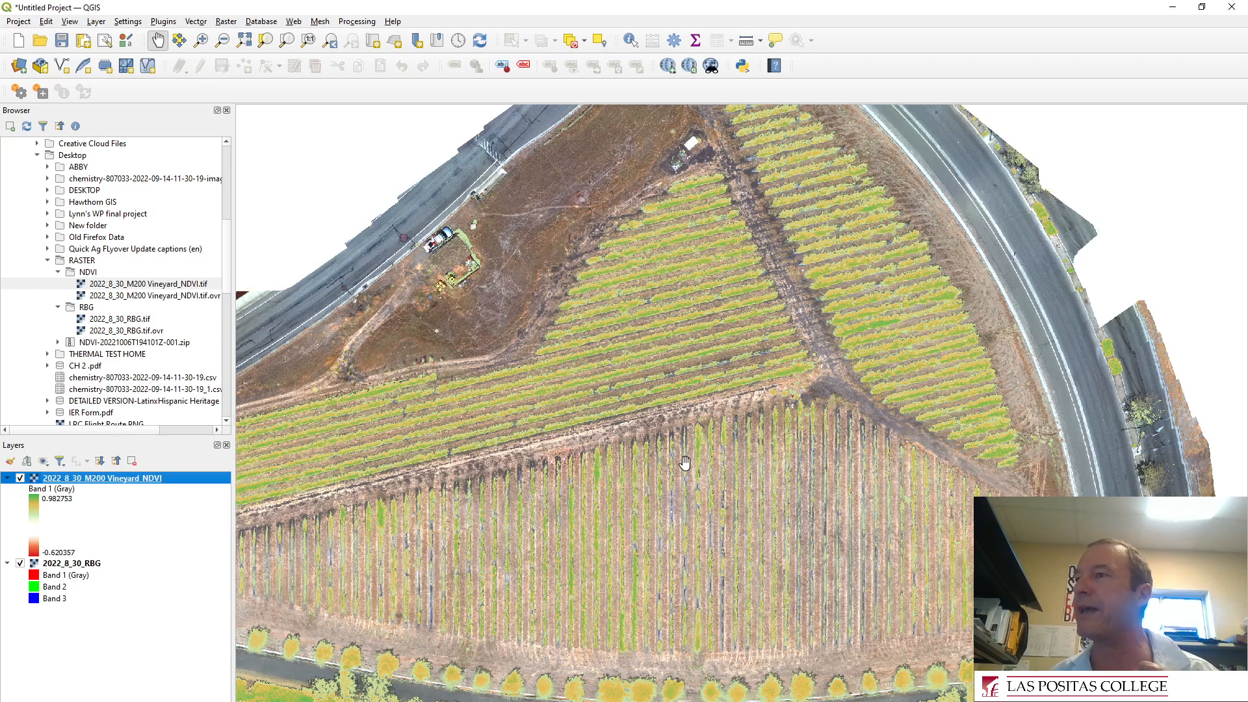